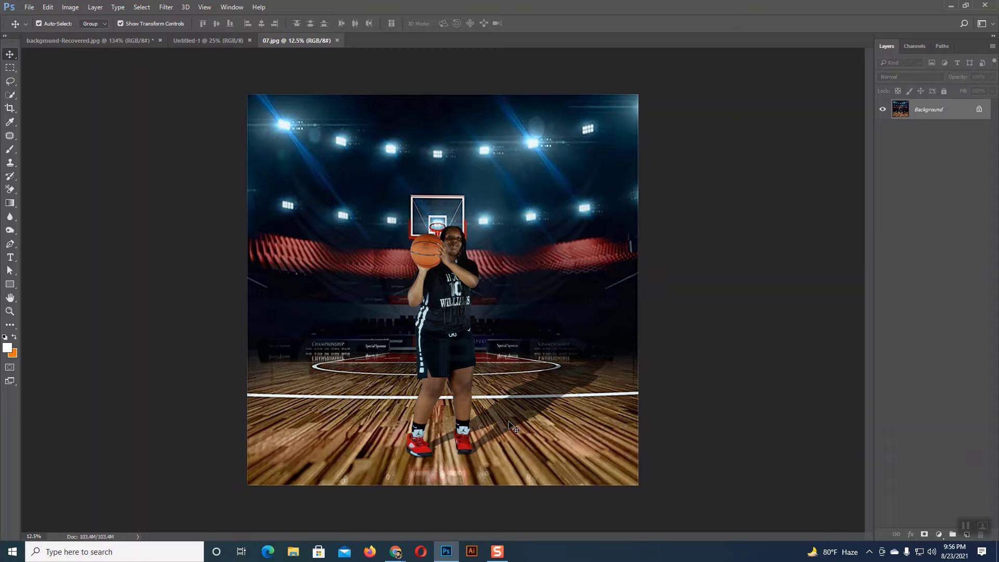
# Step: In the blank Untitled-1 document, undock the Layers panel and draw a rectangle about 1584 × 2180 px near the centre of the page
pyautogui.click(219, 41)
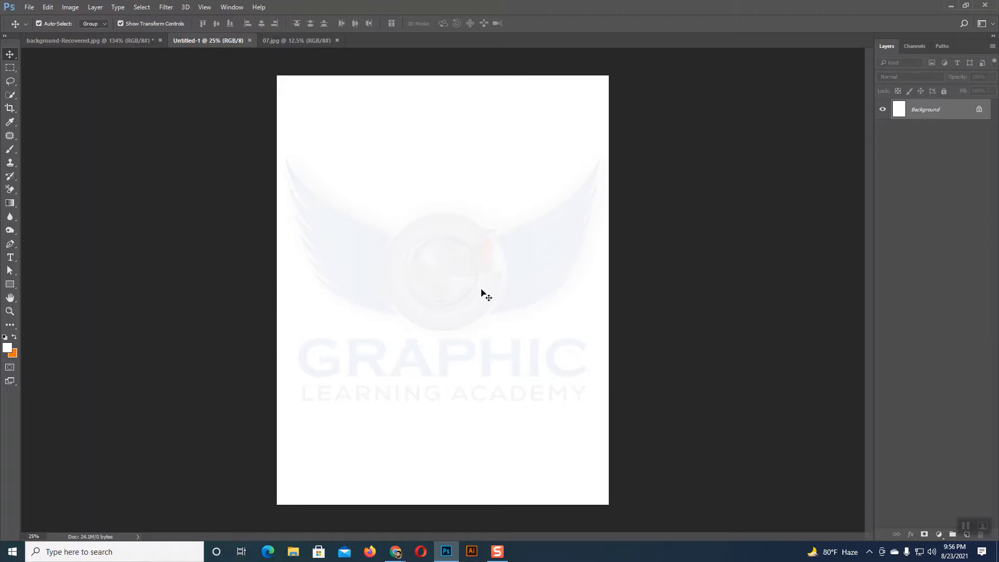
pyautogui.moveTo(964, 39); pyautogui.dragTo(729, 37)
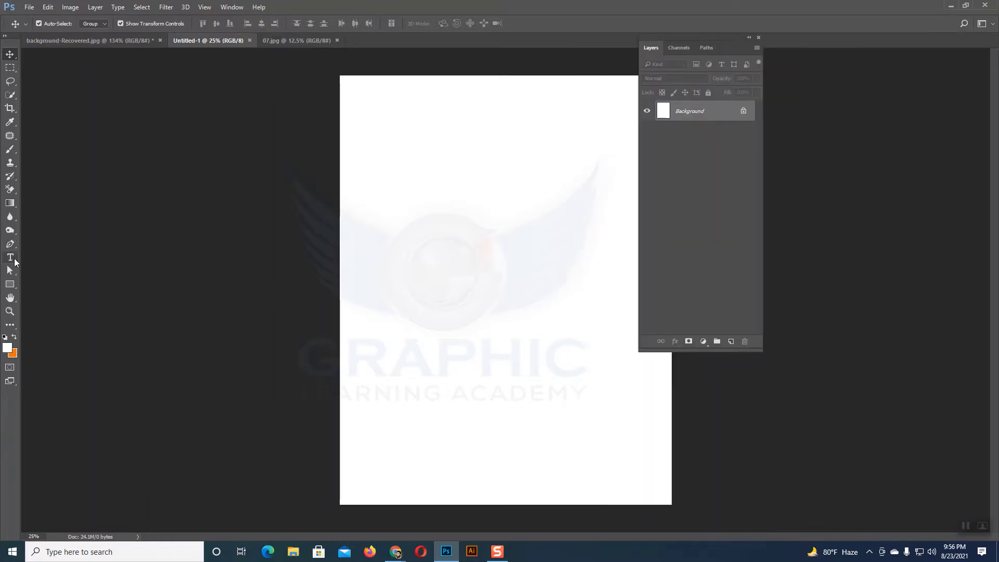
pyautogui.click(9, 285)
pyautogui.moveTo(404, 139); pyautogui.dragTo(610, 422)
pyautogui.click(10, 54)
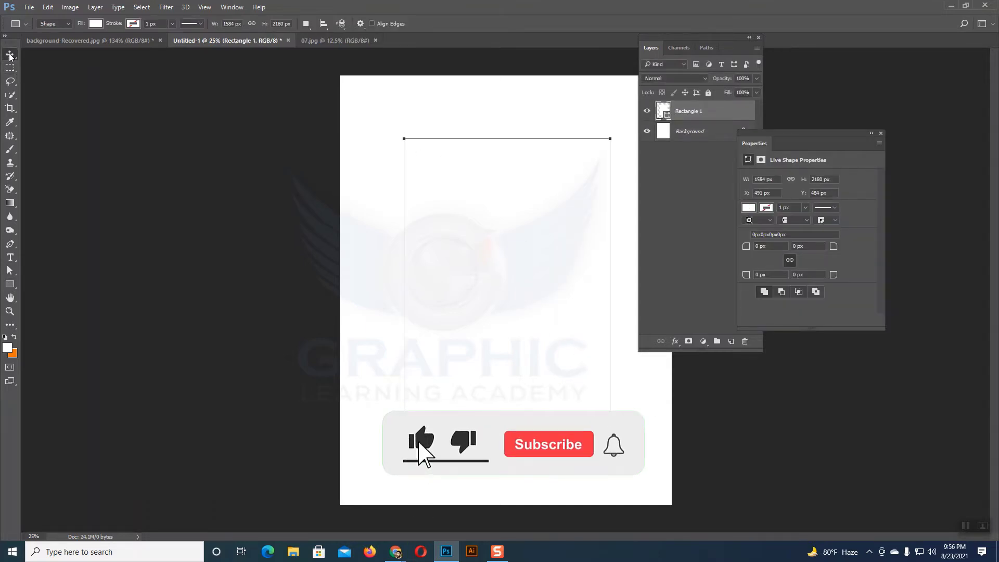
# Step: Fill the rectangle shape with an orange swatch
pyautogui.click(748, 207)
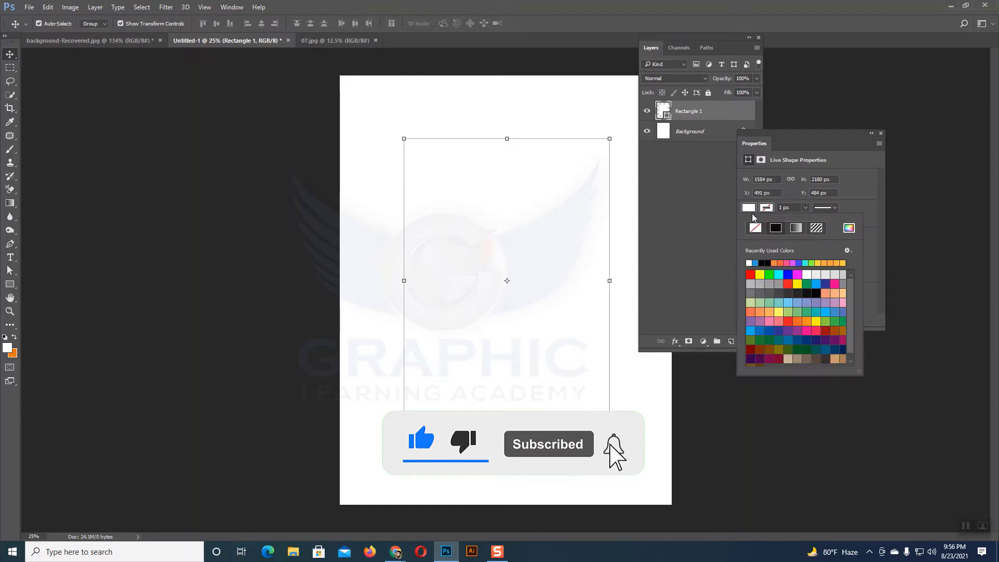
pyautogui.click(802, 292)
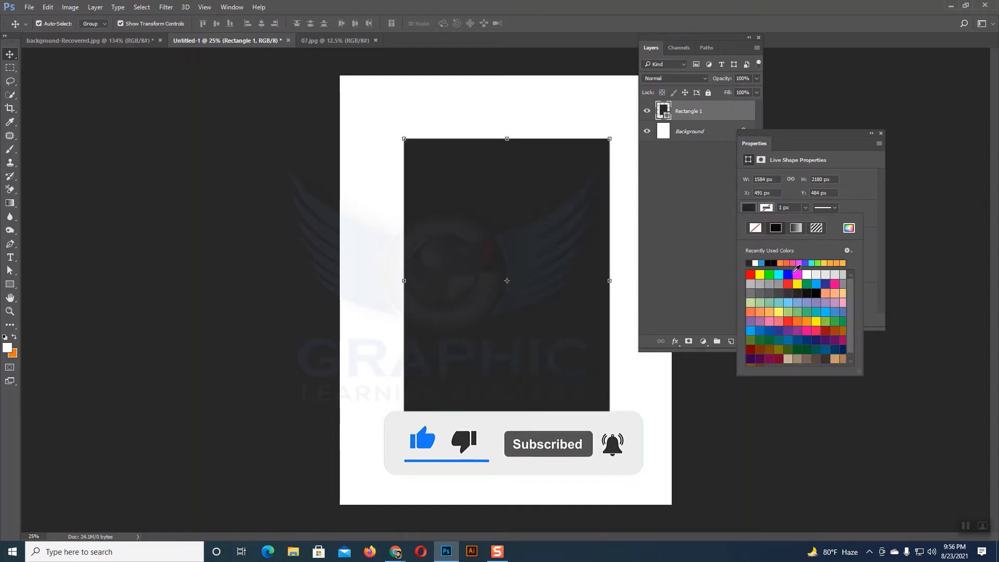
pyautogui.click(788, 262)
pyautogui.click(642, 310)
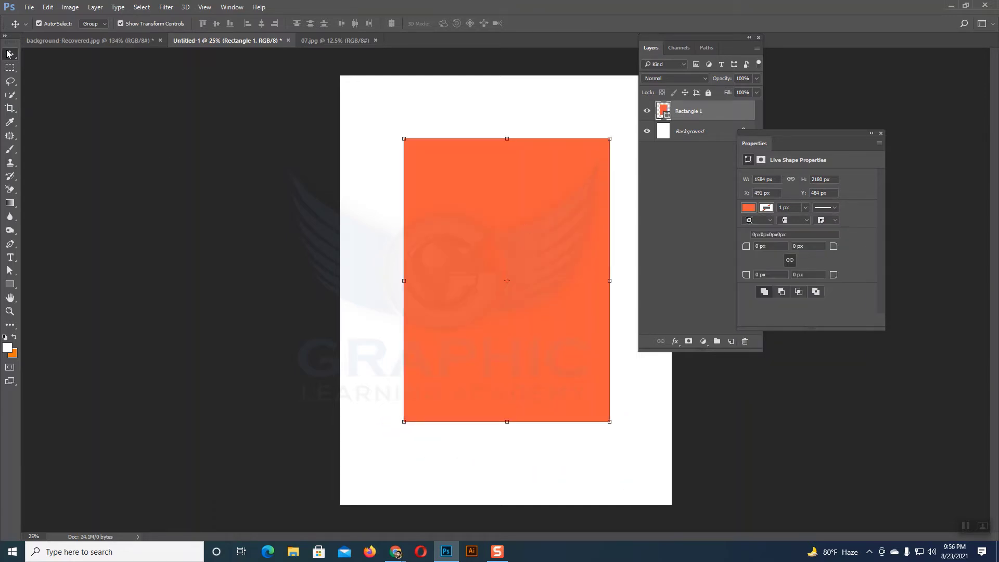
# Step: Change the rectangle shape's fill to a medium green swatch
pyautogui.click(749, 208)
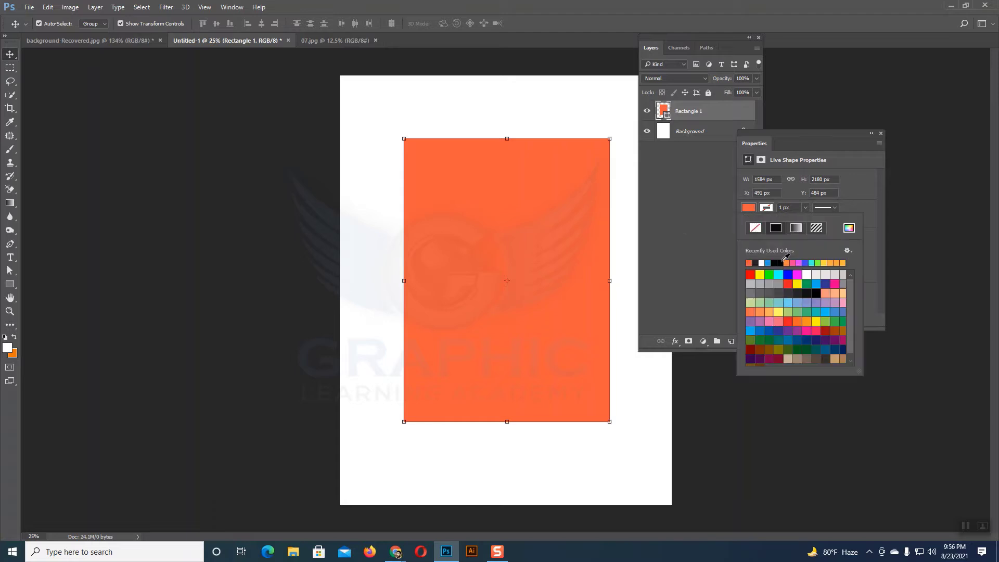
pyautogui.click(815, 285)
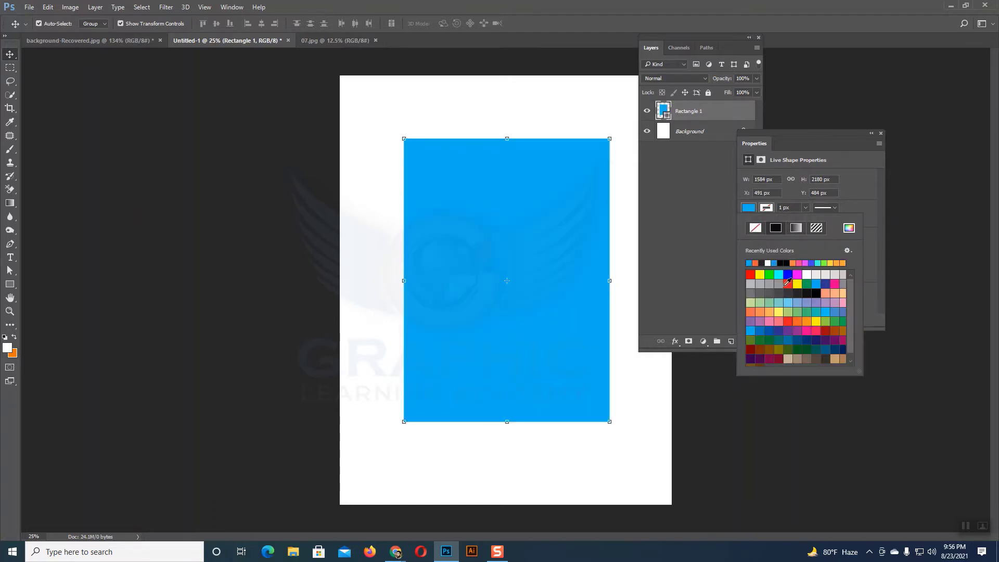
pyautogui.click(804, 310)
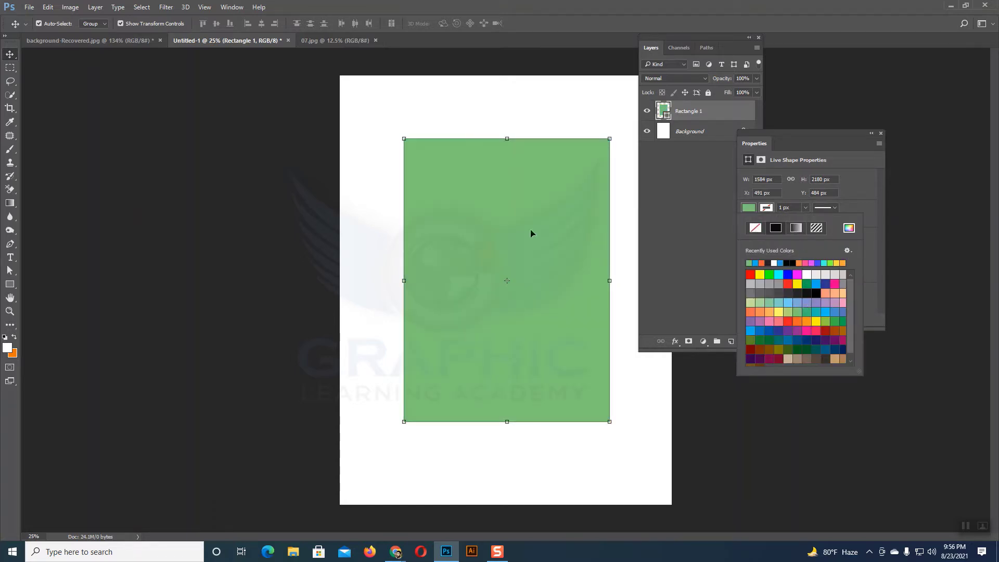
pyautogui.click(532, 243)
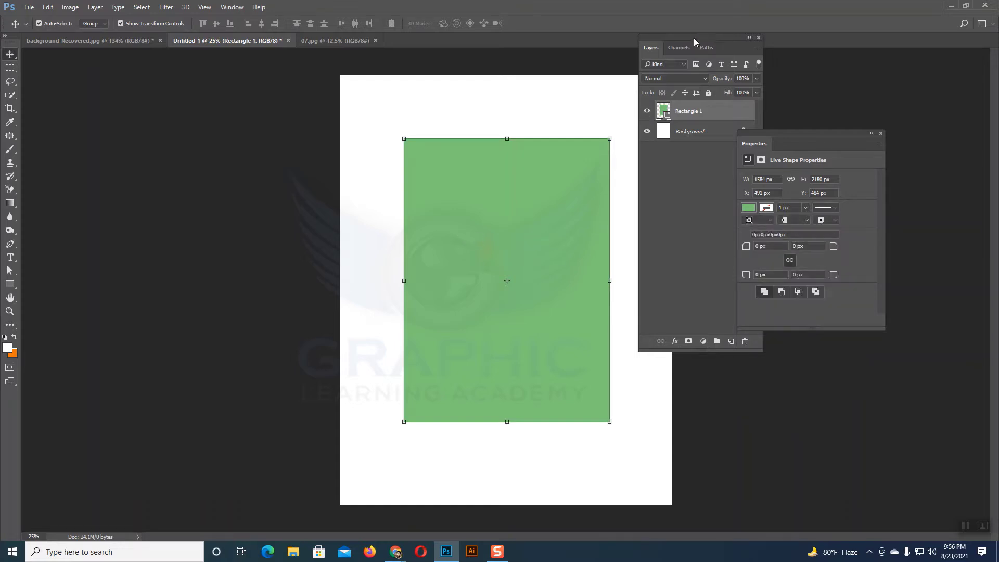
# Step: Close the shape's Properties panel and move the floating Layers panel so its layer style options are easy to reach
pyautogui.moveTo(695, 37)
pyautogui.mouseDown()
pyautogui.moveTo(729, 39)
pyautogui.moveTo(687, 36)
pyautogui.mouseUp()
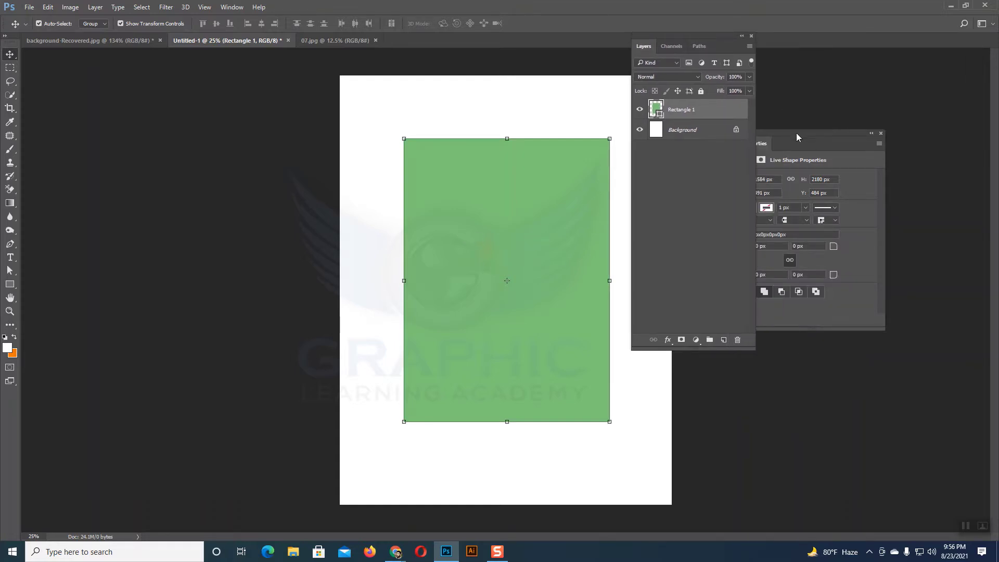
pyautogui.moveTo(802, 133); pyautogui.dragTo(870, 131)
pyautogui.click(944, 127)
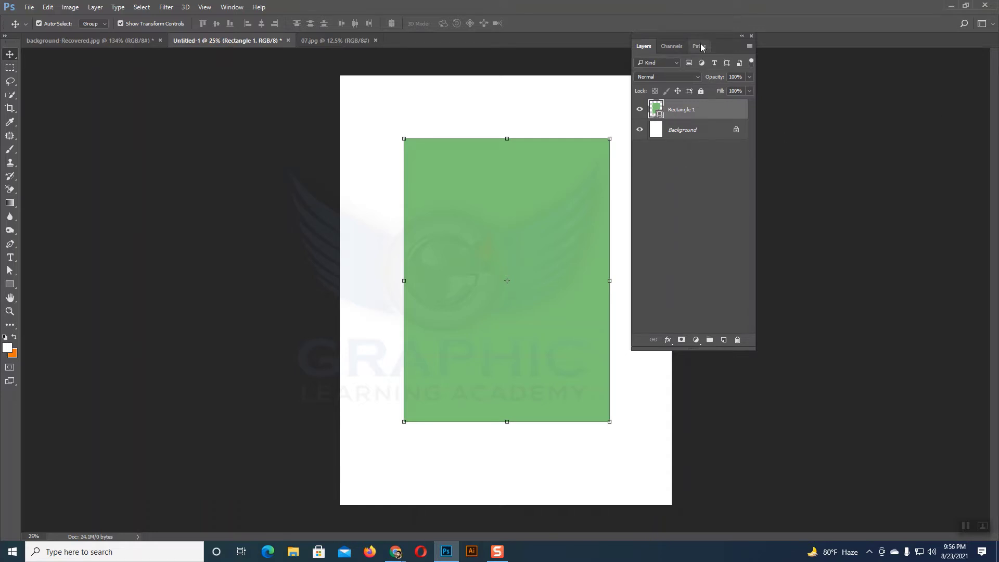
pyautogui.moveTo(692, 38); pyautogui.dragTo(686, 6)
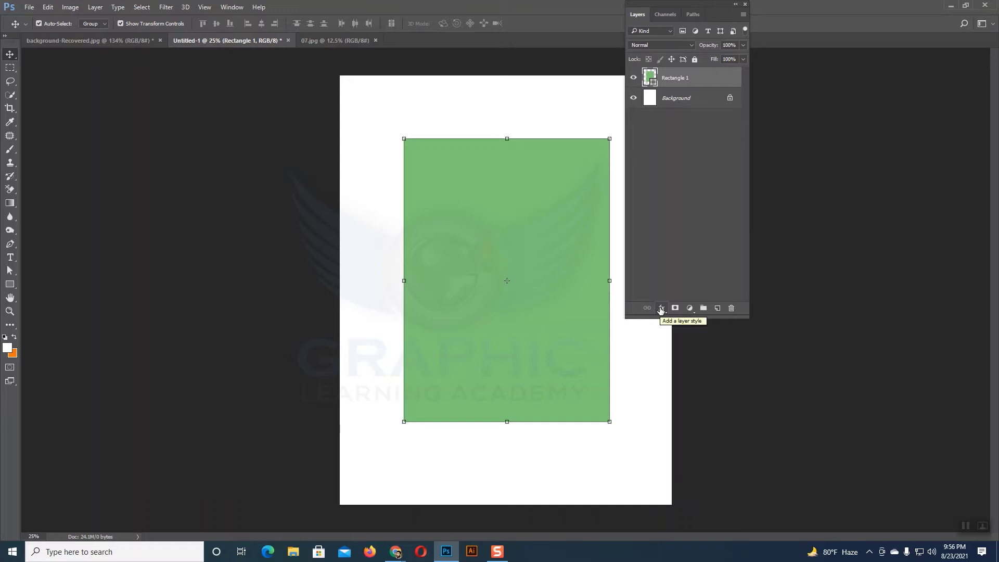
pyautogui.click(661, 308)
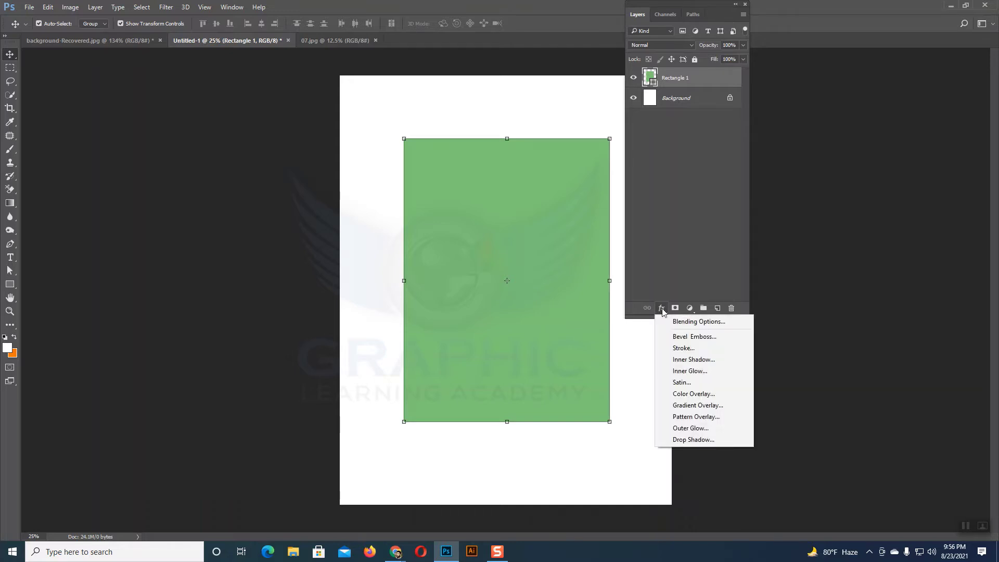
pyautogui.click(687, 440)
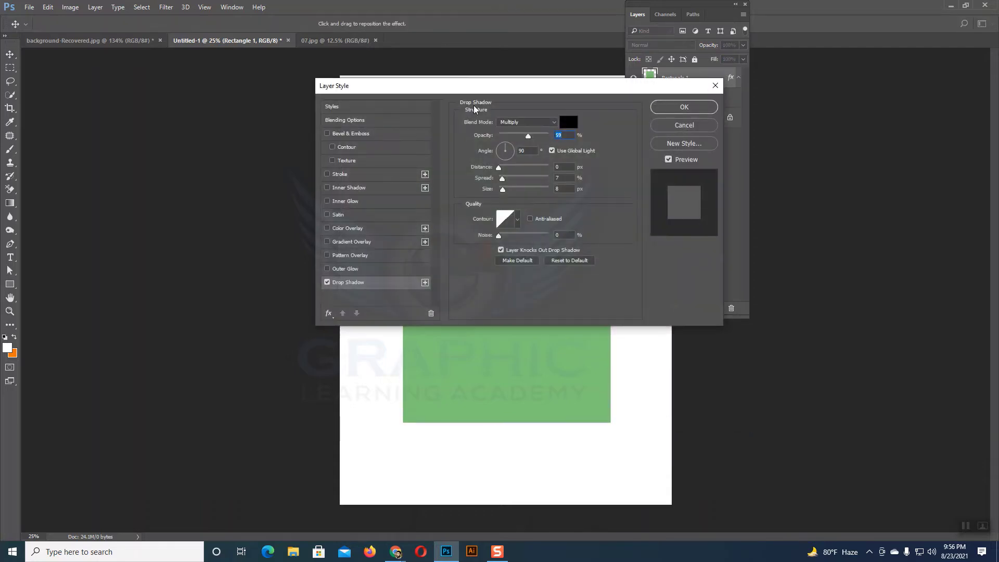
pyautogui.moveTo(471, 87); pyautogui.dragTo(726, 33)
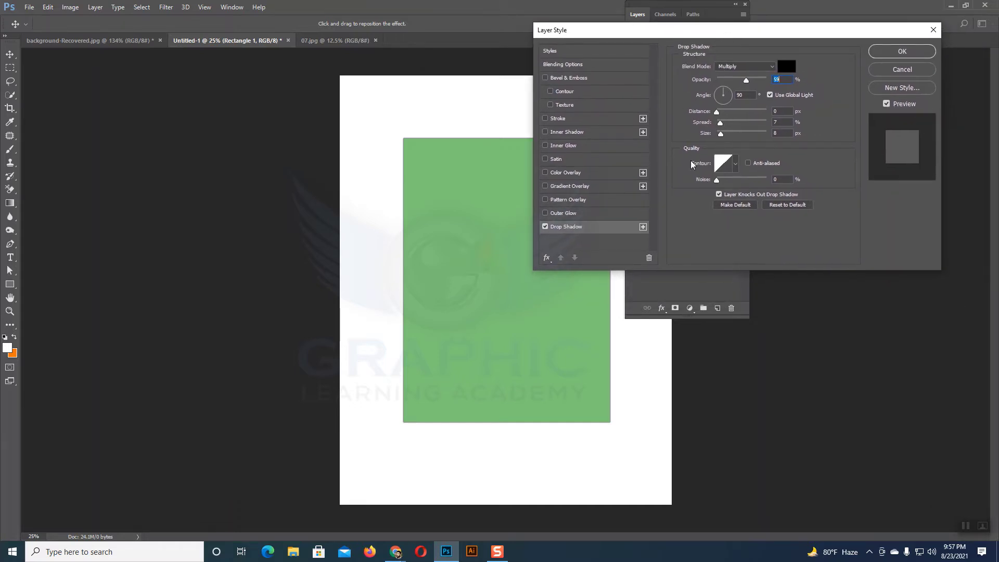
pyautogui.moveTo(748, 35); pyautogui.dragTo(841, 50)
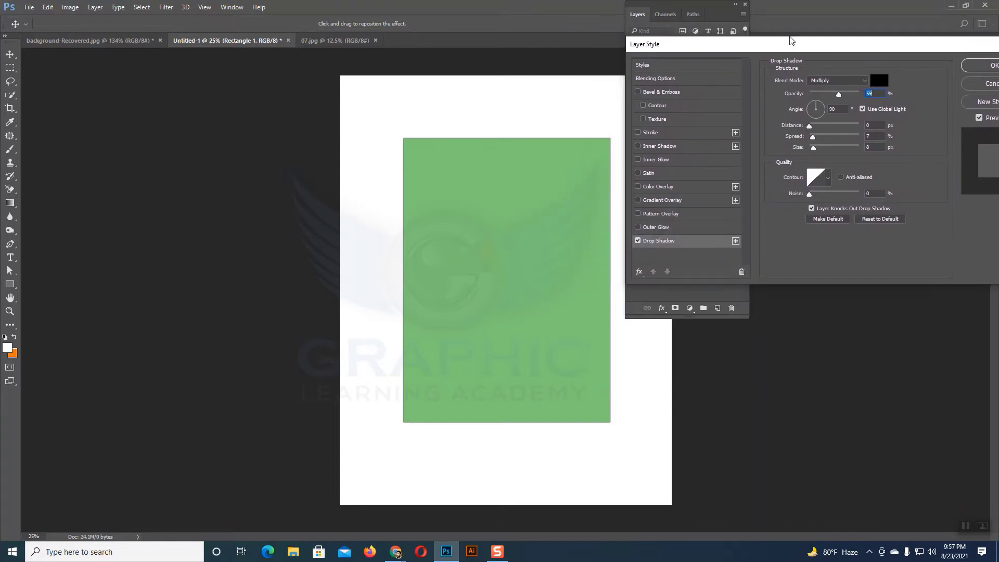
pyautogui.moveTo(798, 44); pyautogui.dragTo(327, 119)
pyautogui.click(539, 159)
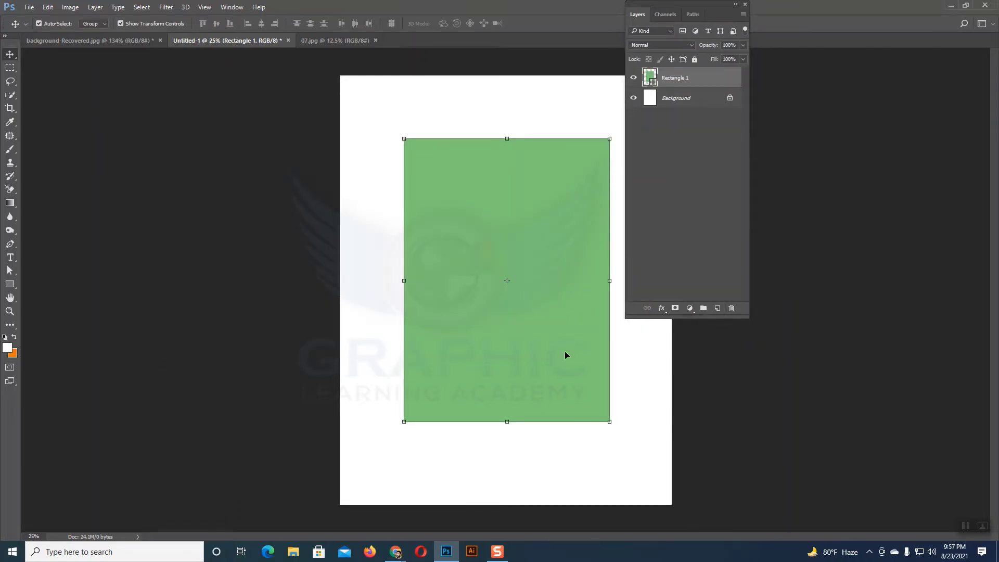
# Step: Add a Drop Shadow effect to the green rectangle, moving its settings dialog and the Layers panel clear of the shape's lower corner
pyautogui.click(660, 315)
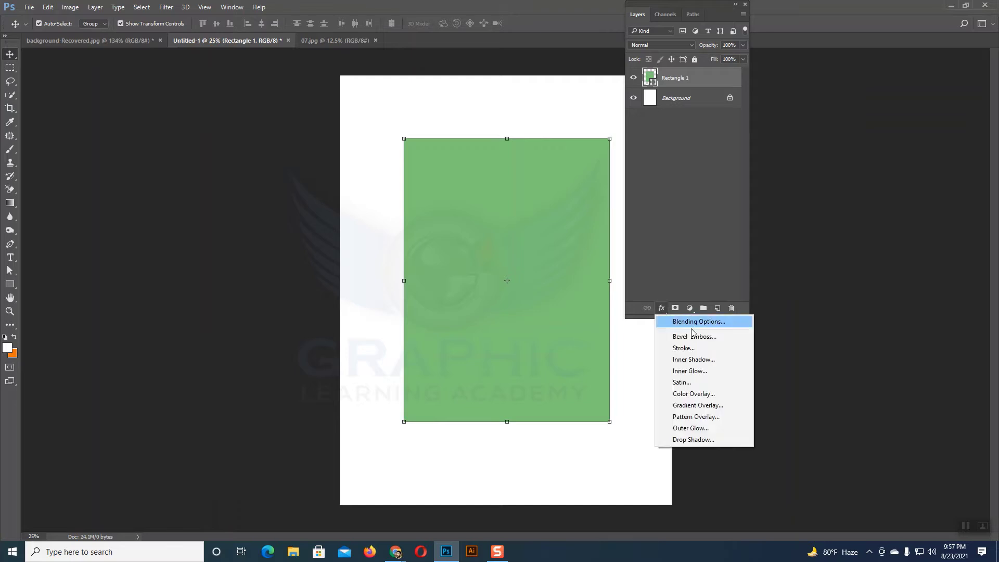
pyautogui.click(701, 436)
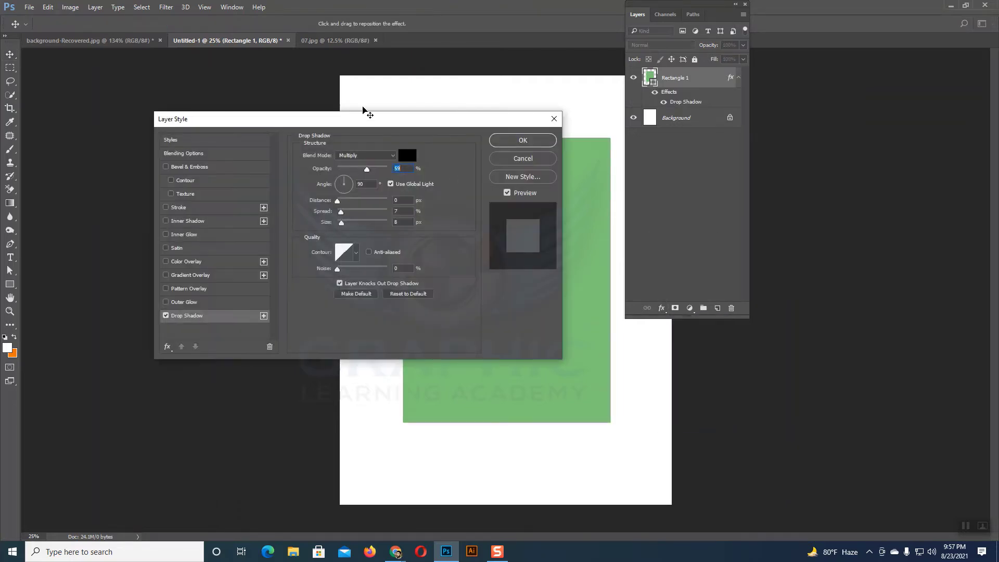
pyautogui.moveTo(368, 118); pyautogui.dragTo(280, 77)
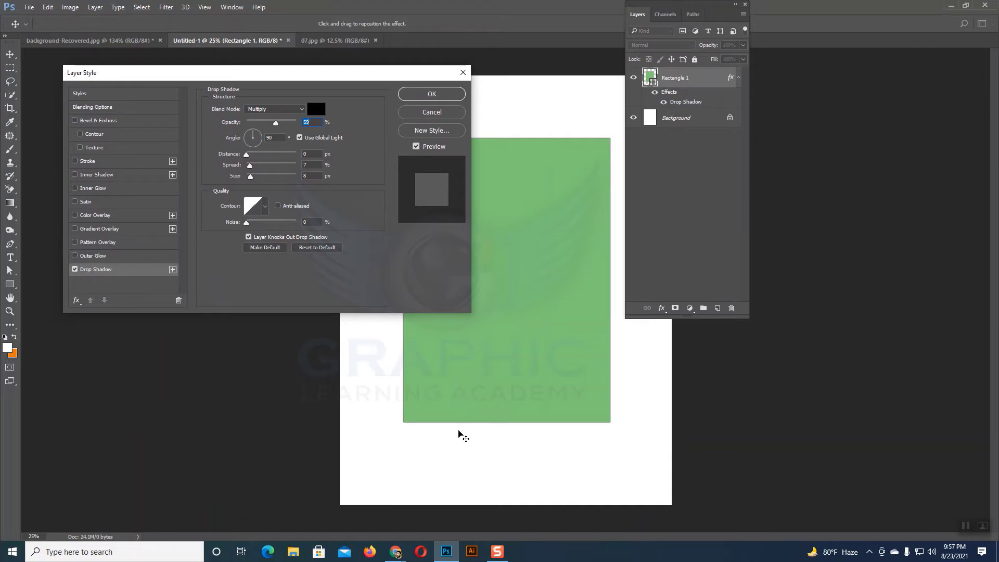
pyautogui.moveTo(409, 80); pyautogui.dragTo(401, 117)
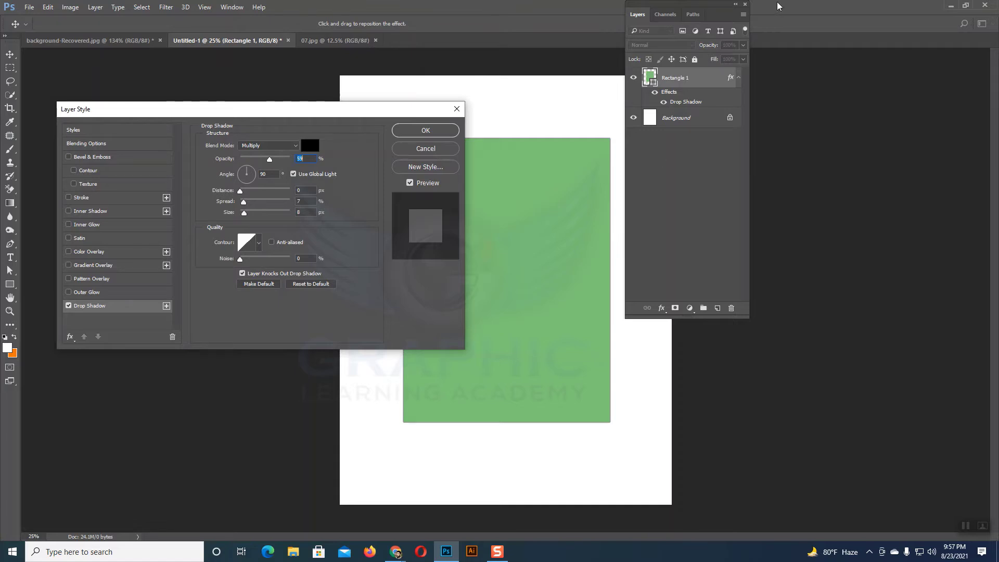
pyautogui.hotkey('ctrl', '+')
pyautogui.hotkey('ctrl', '+')
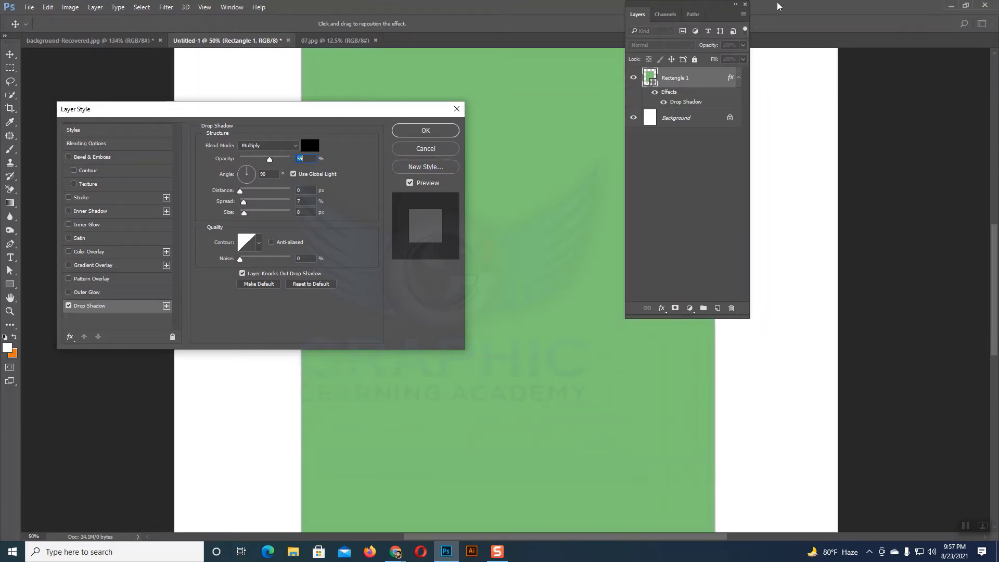
pyautogui.moveTo(587, 319); pyautogui.dragTo(526, 185)
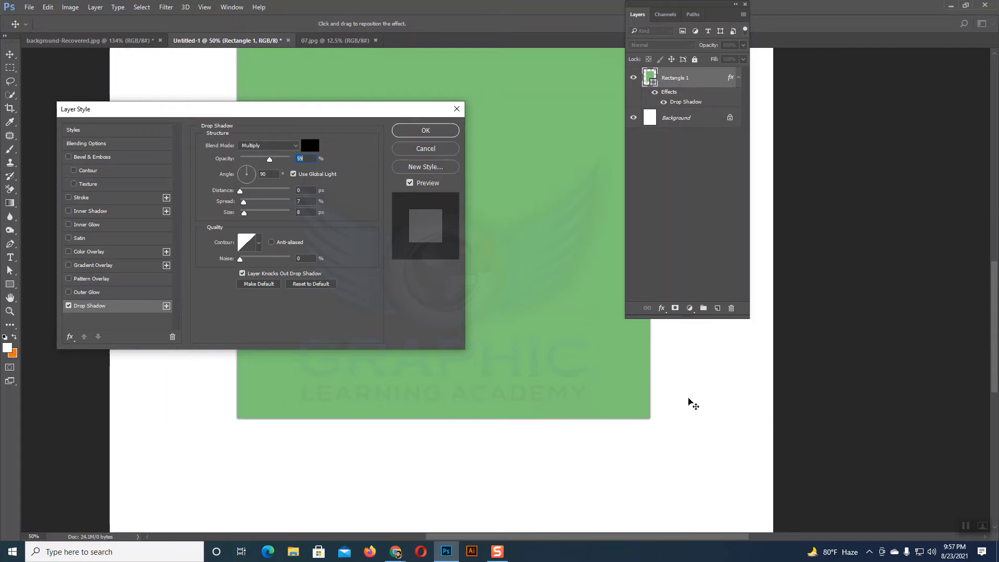
pyautogui.moveTo(656, 8); pyautogui.dragTo(874, 72)
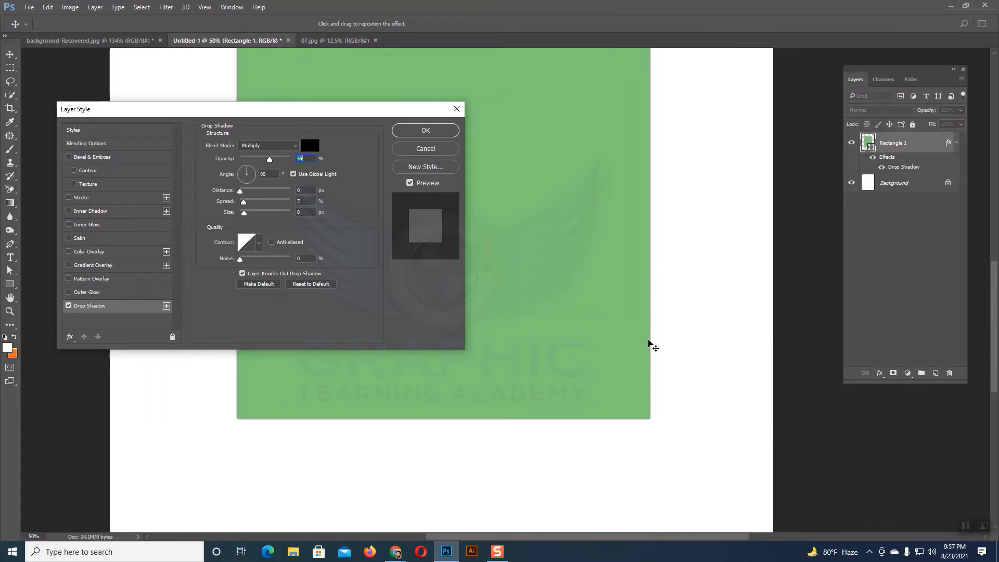
pyautogui.moveTo(301, 116); pyautogui.dragTo(338, 117)
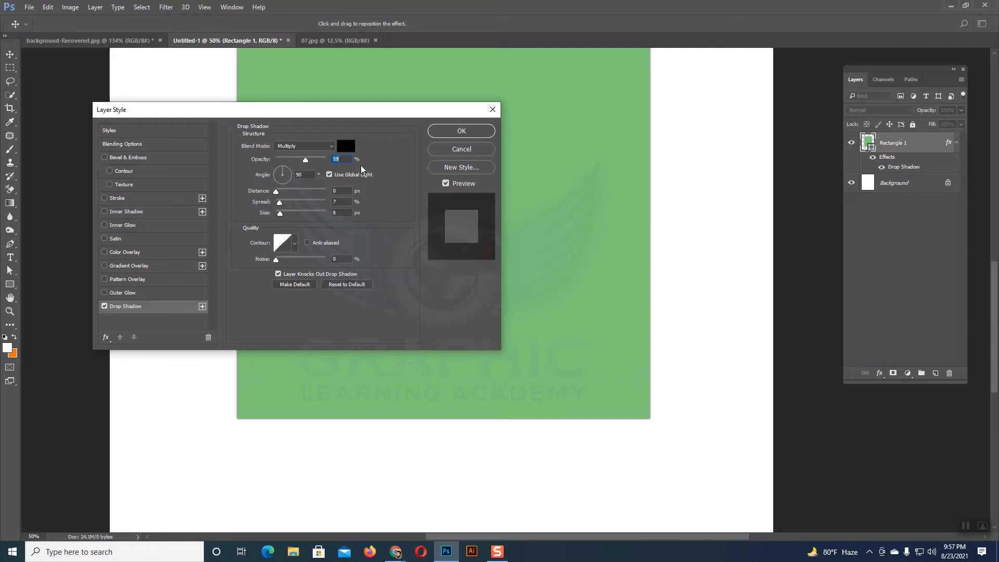
# Step: Try the Normal blend mode for the drop shadow and return it to Multiply
pyautogui.click(299, 148)
pyautogui.click(298, 155)
pyautogui.click(304, 146)
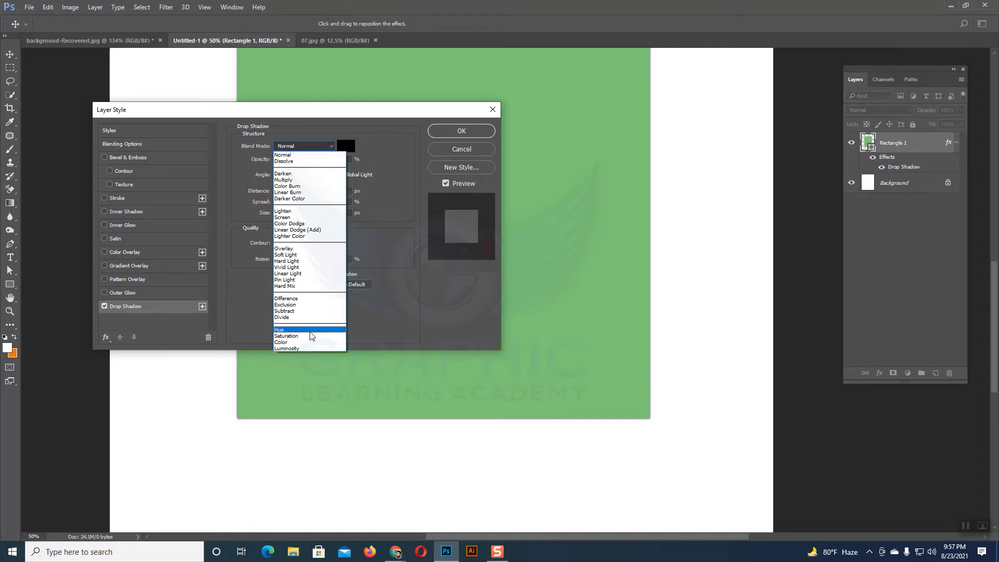
pyautogui.click(299, 180)
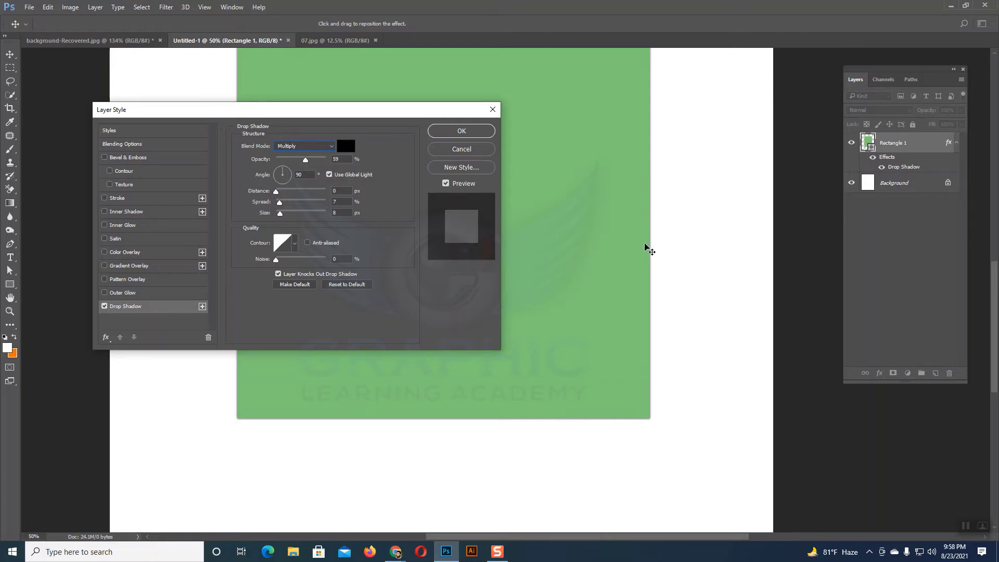
# Step: Set the drop shadow's opacity to 67%, its angle to 90° and its distance to 26 px
pyautogui.moveTo(306, 160)
pyautogui.mouseDown()
pyautogui.moveTo(345, 160)
pyautogui.moveTo(260, 164)
pyautogui.moveTo(309, 162)
pyautogui.mouseUp()
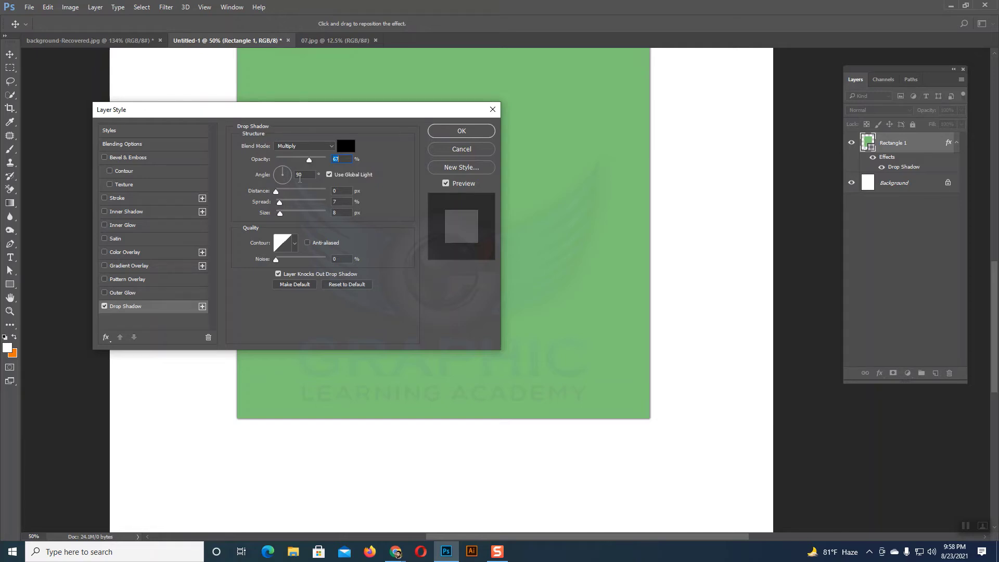
pyautogui.moveTo(286, 175)
pyautogui.mouseDown()
pyautogui.moveTo(280, 169)
pyautogui.moveTo(290, 177)
pyautogui.mouseUp()
pyautogui.write('90')
pyautogui.moveTo(275, 191); pyautogui.dragTo(284, 195)
pyautogui.moveTo(294, 195); pyautogui.dragTo(294, 195)
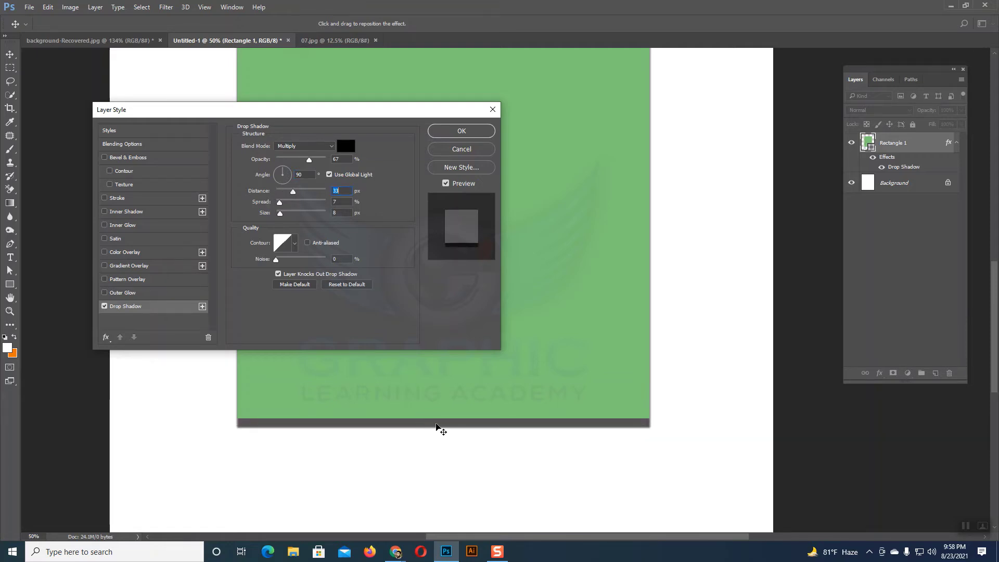
pyautogui.moveTo(293, 195)
pyautogui.mouseDown()
pyautogui.moveTo(277, 195)
pyautogui.moveTo(289, 192)
pyautogui.mouseUp()
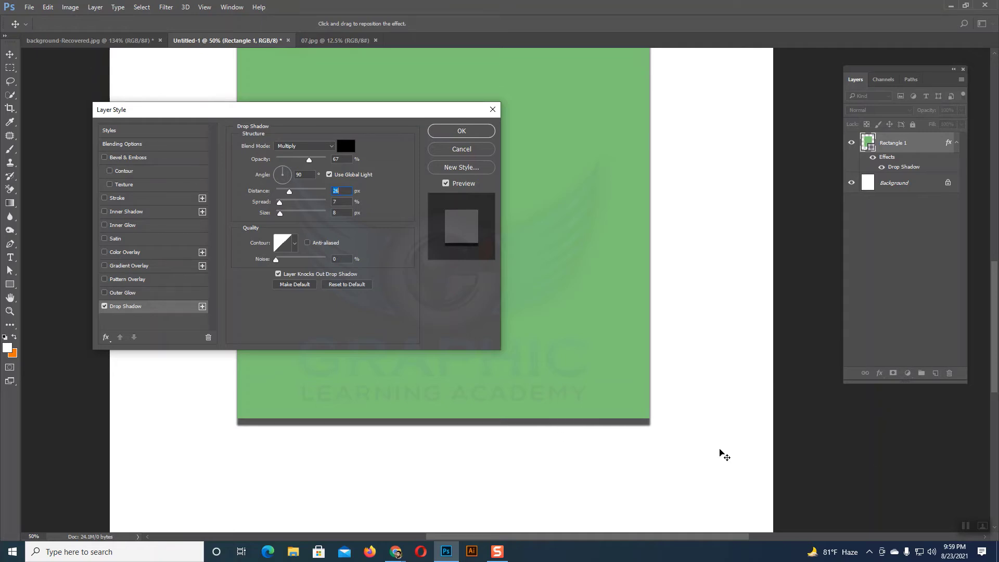
# Step: Offset the shadow toward the rectangle's lower right at 137° and 29 px, with 54% opacity, 0% spread and 51 px size
pyautogui.moveTo(602, 423)
pyautogui.mouseDown()
pyautogui.moveTo(626, 430)
pyautogui.moveTo(608, 424)
pyautogui.mouseUp()
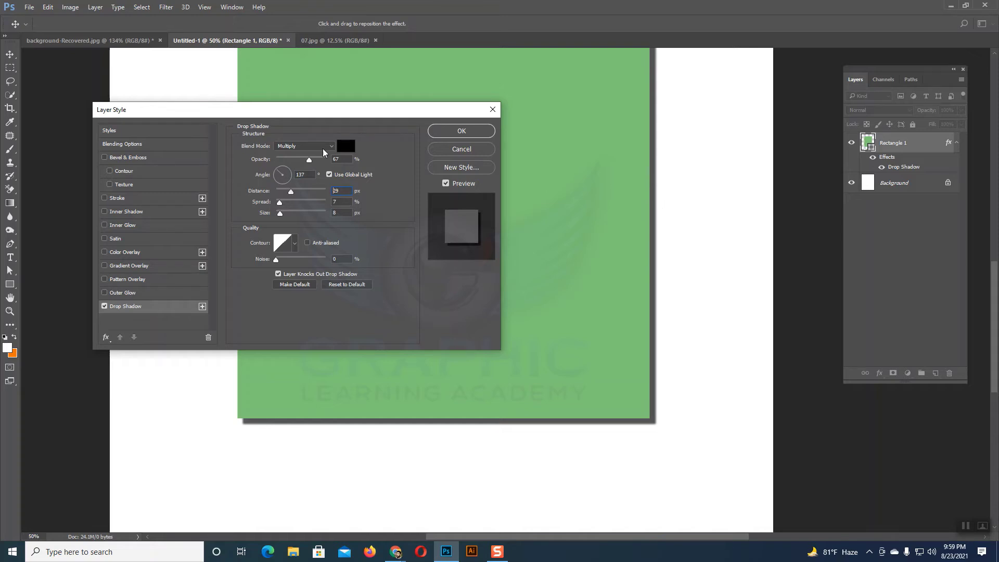
pyautogui.moveTo(311, 159)
pyautogui.mouseDown()
pyautogui.moveTo(295, 160)
pyautogui.moveTo(304, 159)
pyautogui.mouseUp()
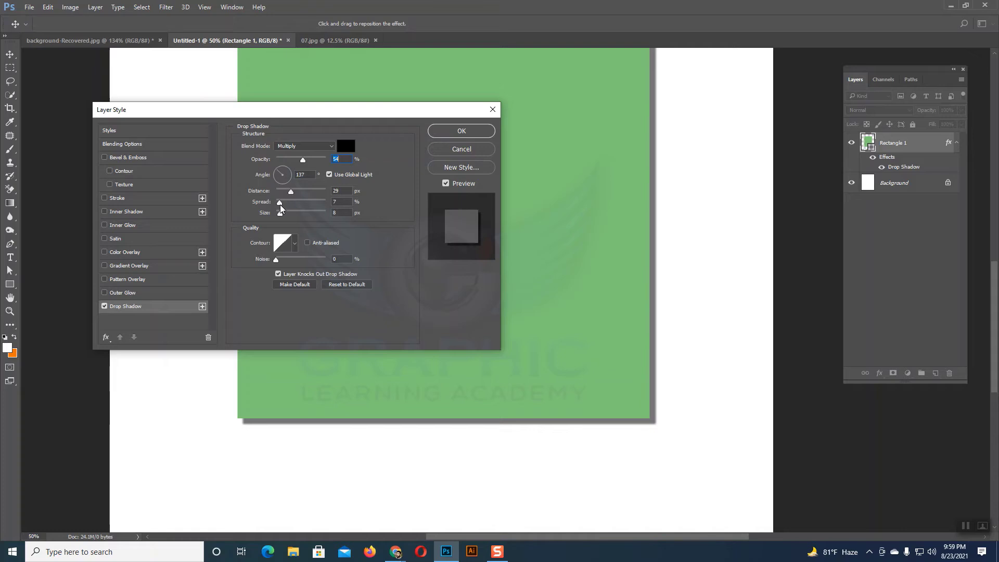
pyautogui.moveTo(280, 203)
pyautogui.mouseDown()
pyautogui.moveTo(292, 205)
pyautogui.moveTo(269, 210)
pyautogui.mouseUp()
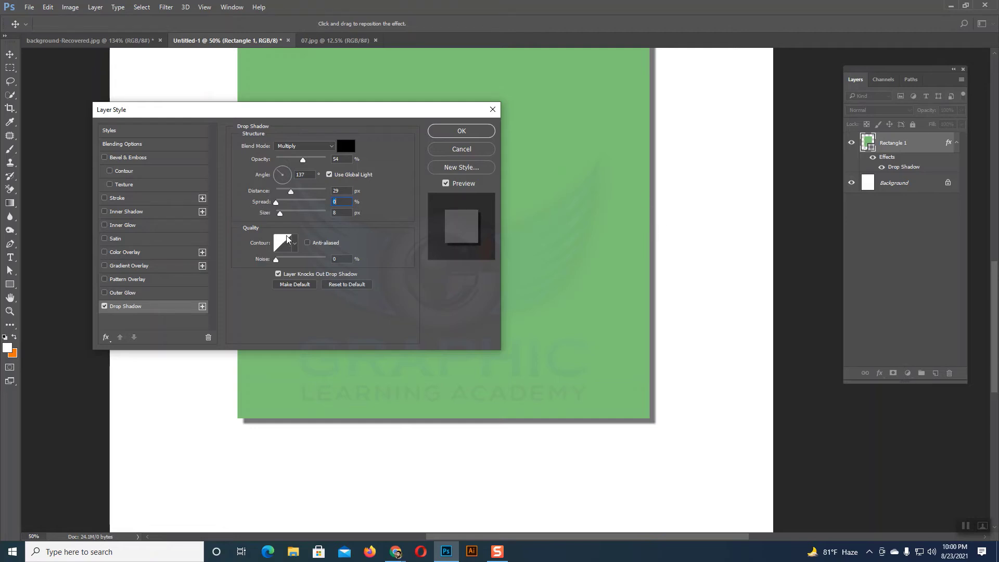
pyautogui.moveTo(279, 214); pyautogui.dragTo(286, 213)
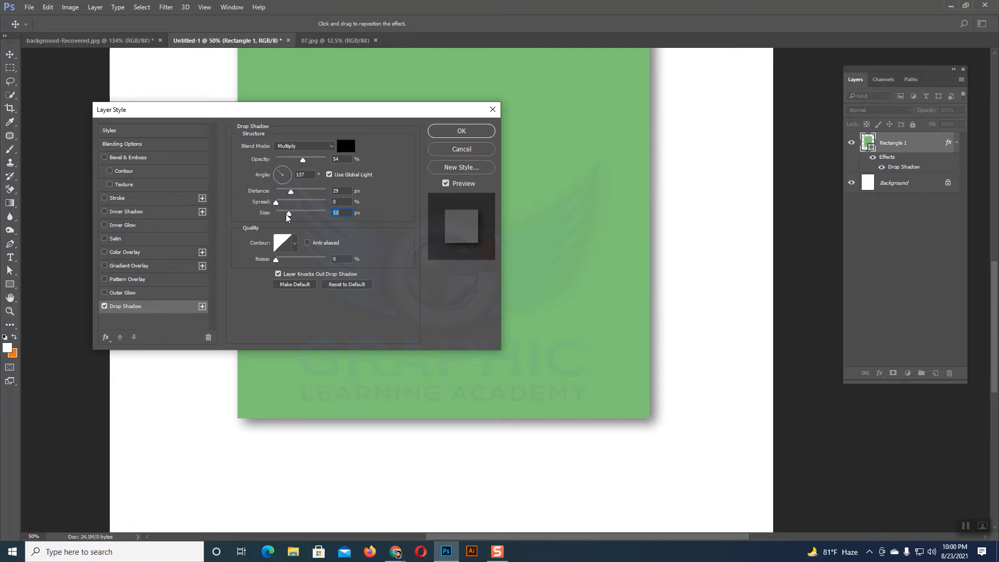
# Step: Try the various contour presets on the drop shadow and return to the straight diagonal contour, keeping the size at 51 px
pyautogui.moveTo(286, 214)
pyautogui.mouseDown()
pyautogui.moveTo(270, 212)
pyautogui.moveTo(289, 214)
pyautogui.mouseUp()
pyautogui.click(296, 243)
pyautogui.click(249, 268)
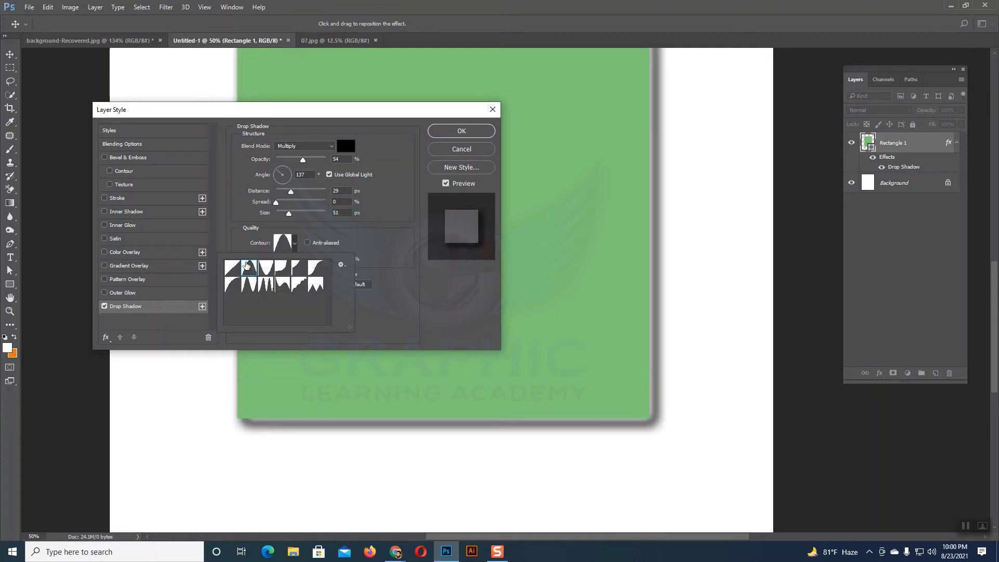
pyautogui.click(272, 274)
pyautogui.click(284, 273)
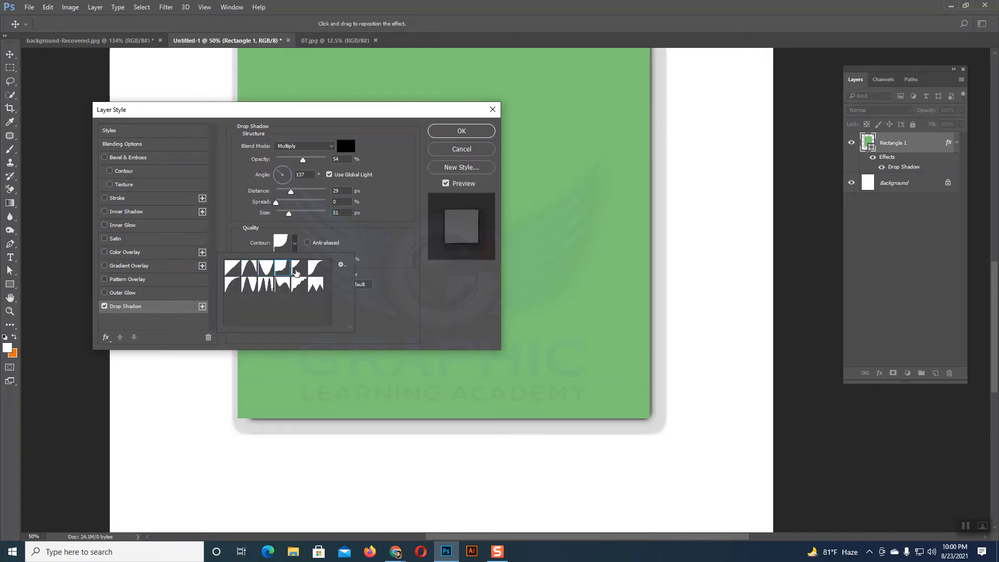
pyautogui.click(306, 269)
pyautogui.click(316, 269)
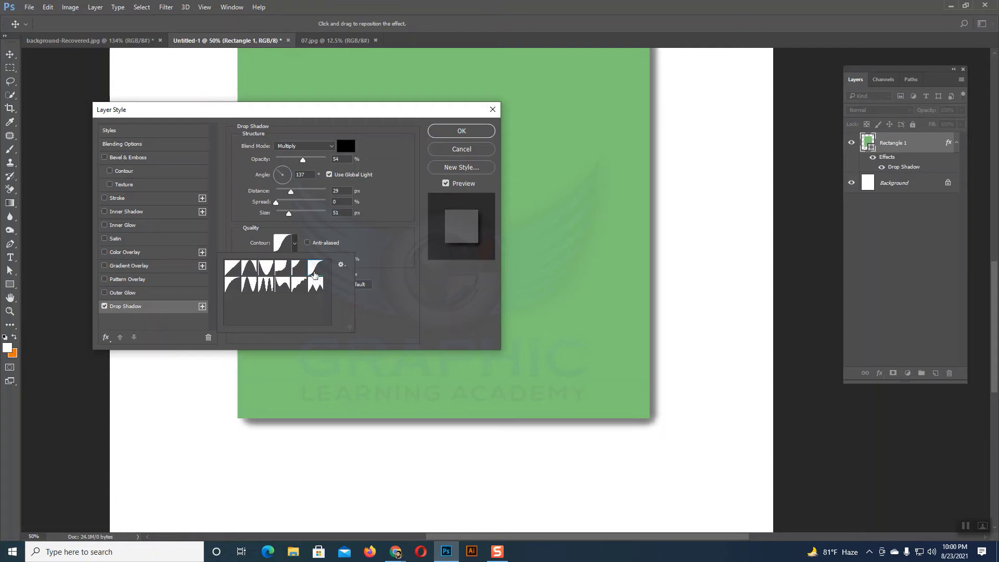
pyautogui.click(316, 284)
pyautogui.click(315, 267)
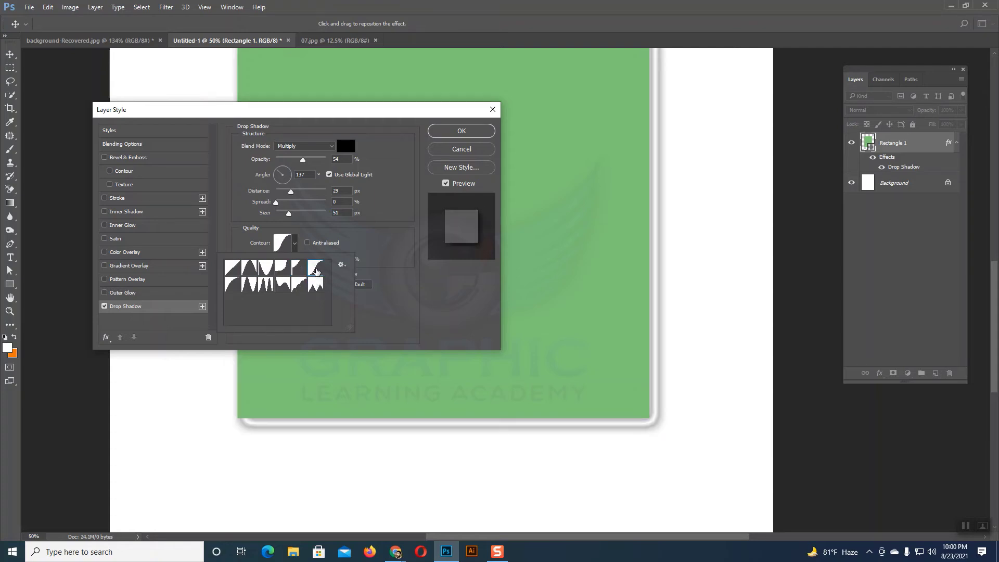
pyautogui.click(298, 287)
pyautogui.click(284, 286)
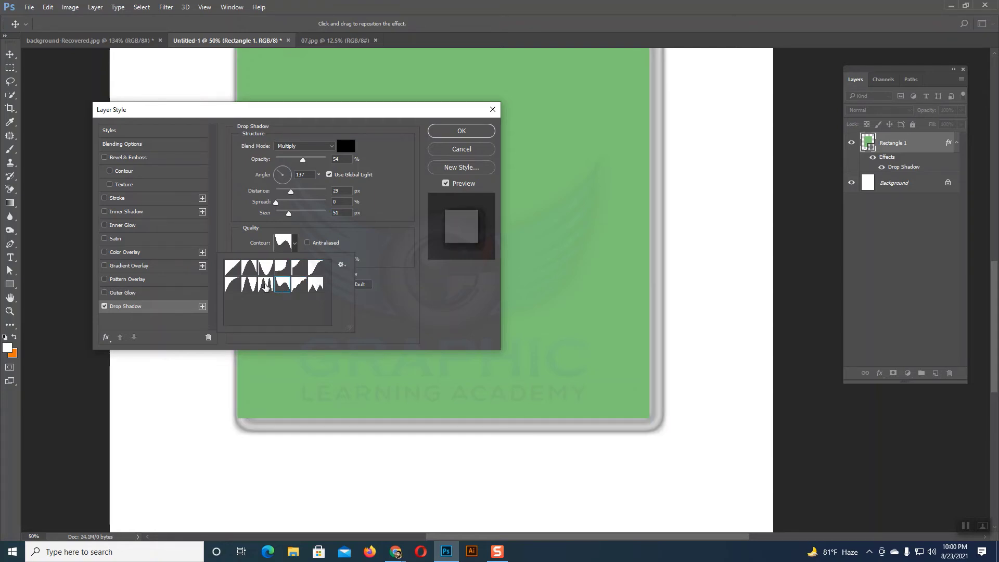
pyautogui.click(266, 287)
pyautogui.click(251, 285)
pyautogui.click(230, 284)
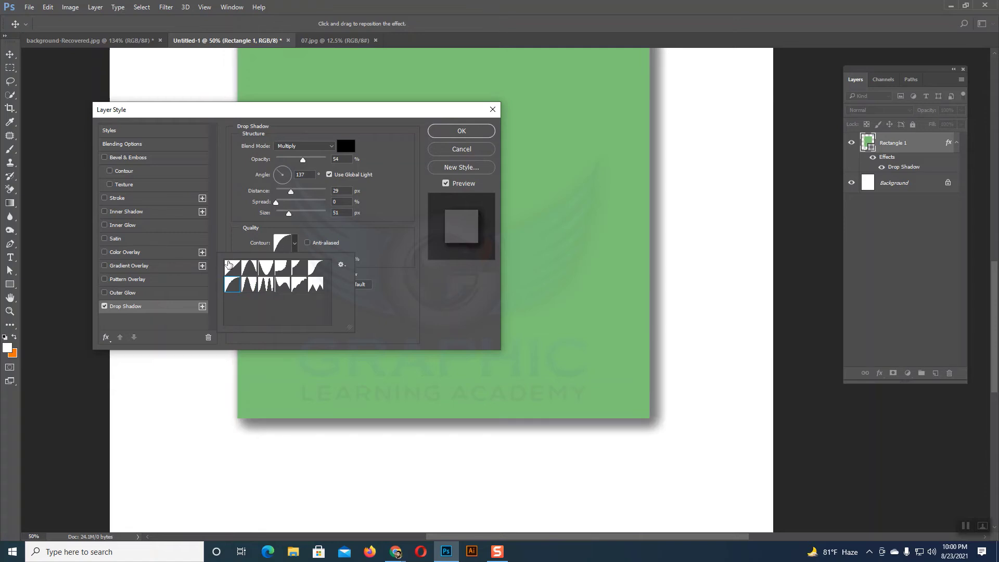
pyautogui.click(232, 268)
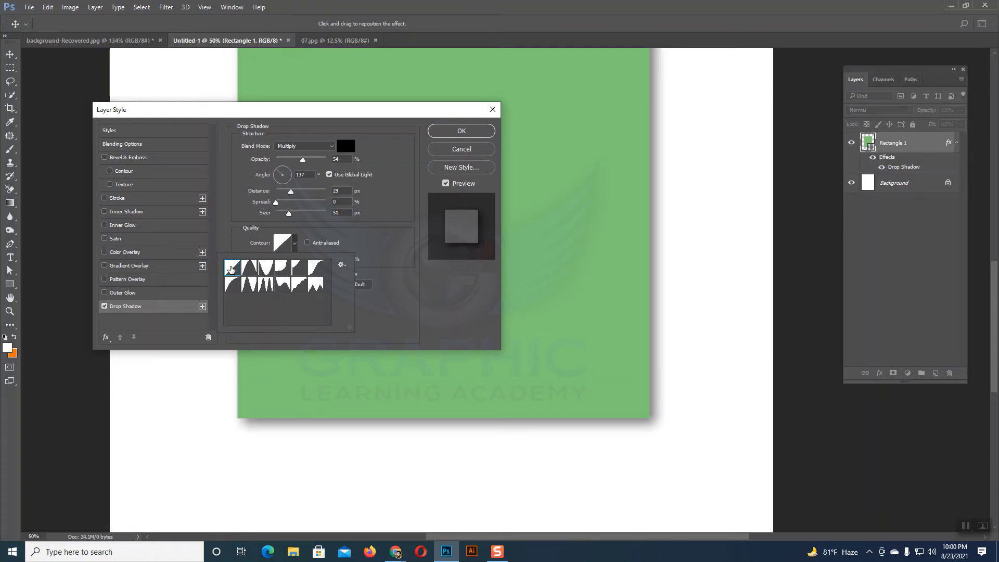
pyautogui.click(295, 244)
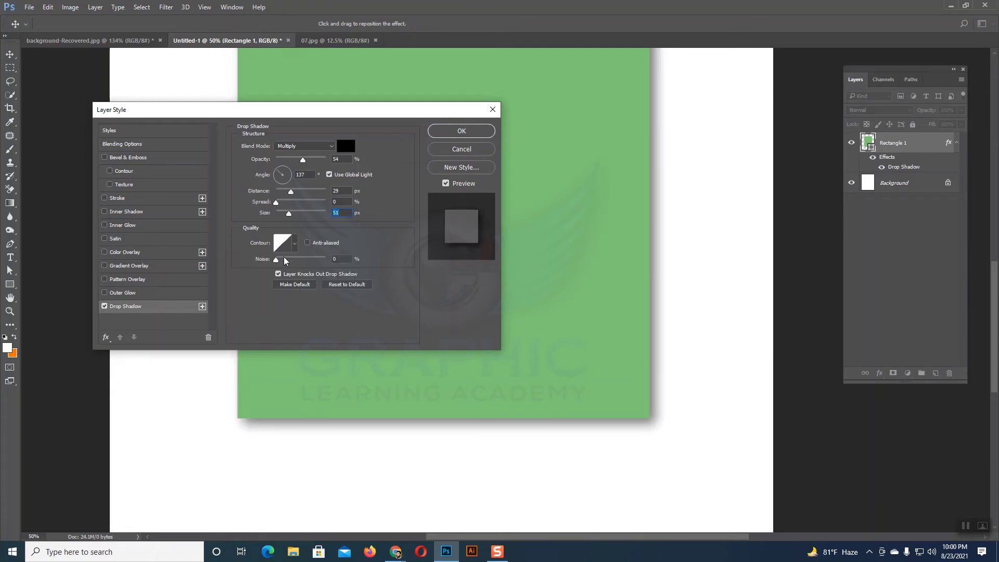
# Step: Try 39% noise on the drop shadow, reduce it to 6% and apply the layer style
pyautogui.moveTo(276, 261)
pyautogui.mouseDown()
pyautogui.moveTo(303, 261)
pyautogui.moveTo(279, 259)
pyautogui.moveTo(294, 260)
pyautogui.mouseUp()
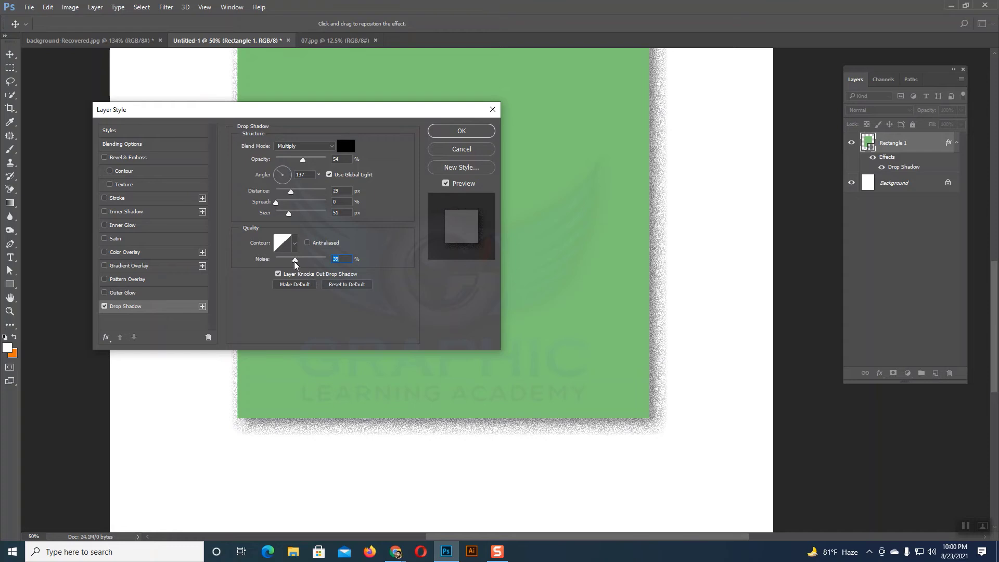
pyautogui.moveTo(294, 261); pyautogui.dragTo(280, 261)
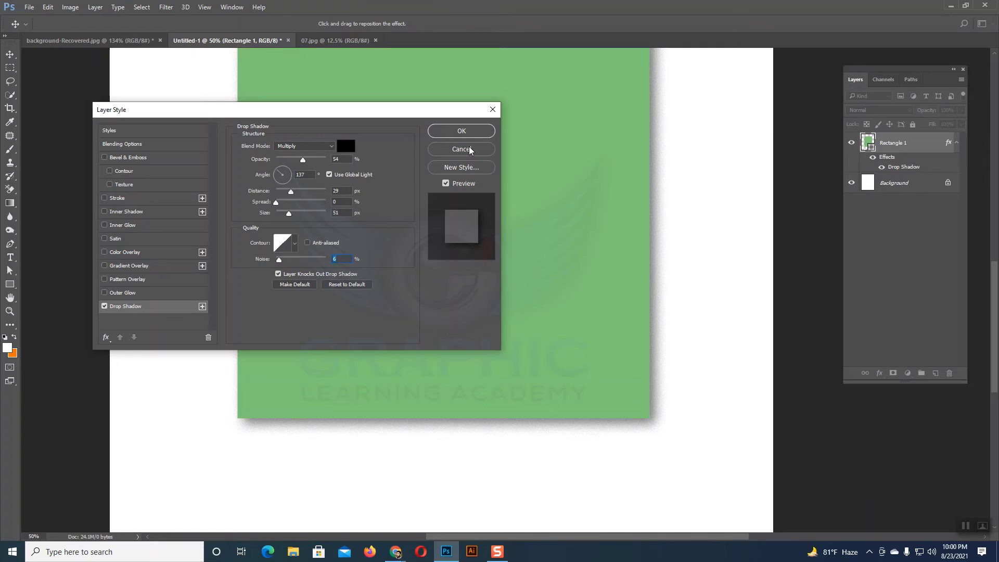
pyautogui.click(469, 130)
pyautogui.scroll(3, 696, 275)
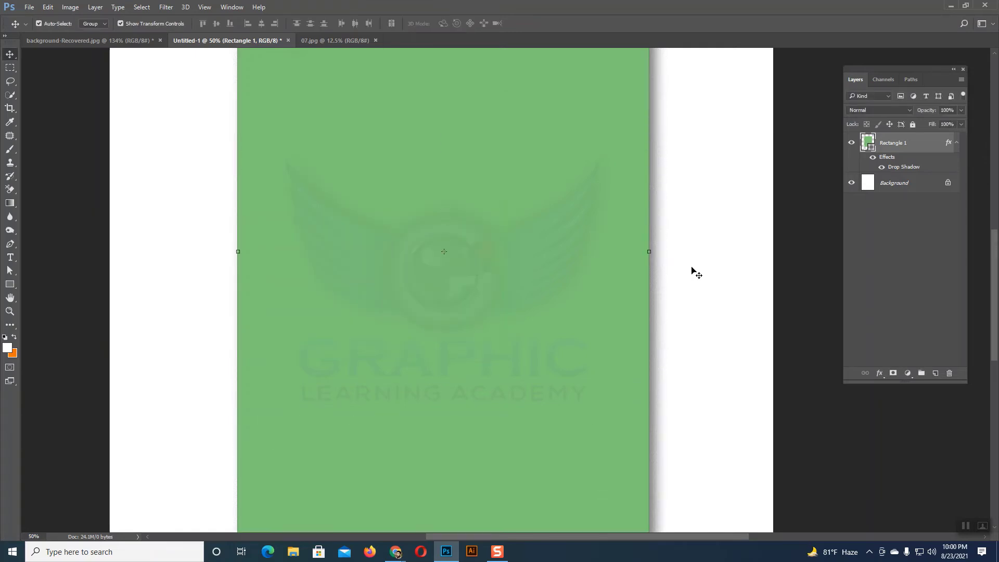
pyautogui.hotkey('ctrl', '-')
pyautogui.hotkey('ctrl', '-')
pyautogui.hotkey('ctrl', '-')
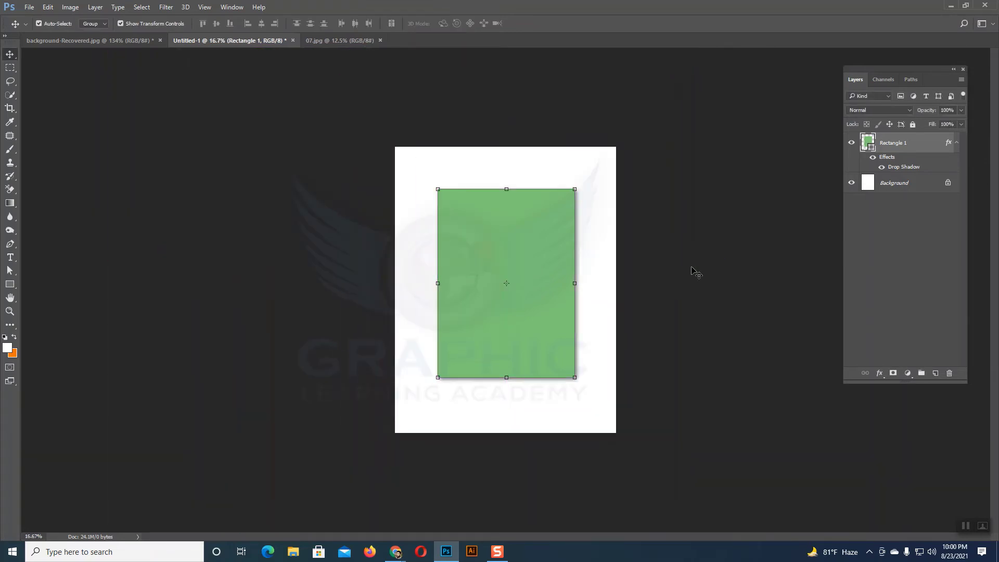
pyautogui.hotkey('ctrl', 't')
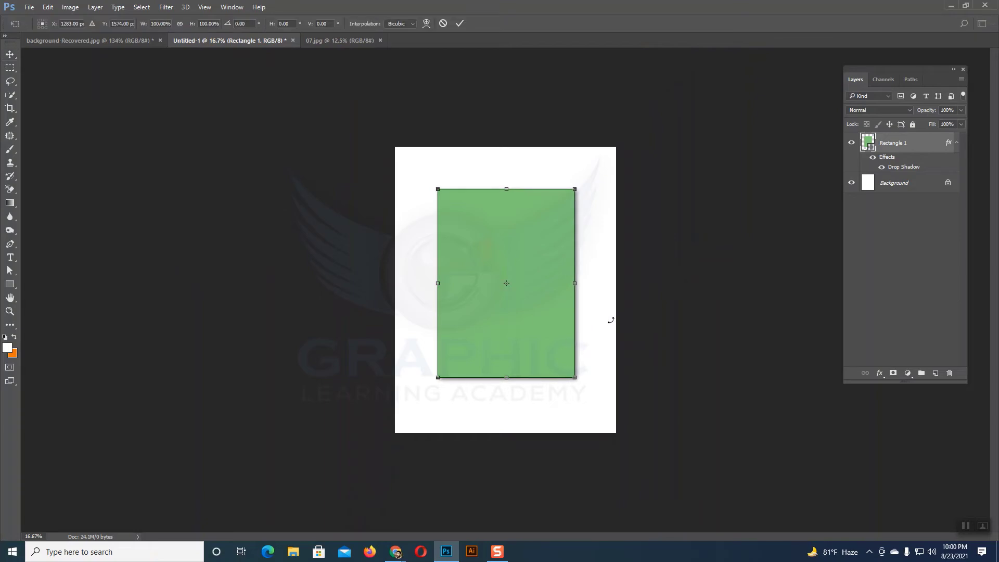
pyautogui.press('Return')
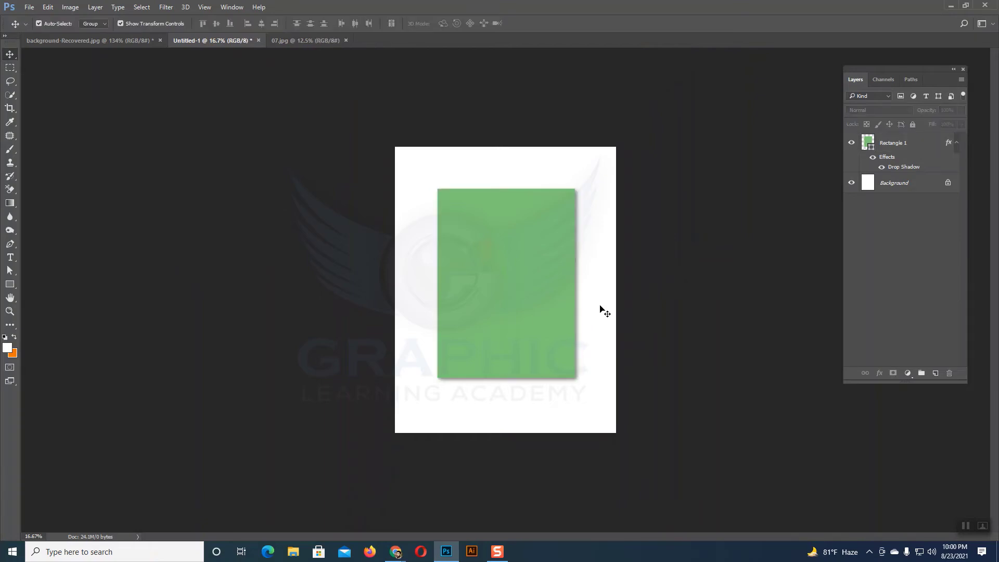
# Step: Switch to background-Recovered.jpg and apply an automatic Brightness/Contrast adjustment to the basketball player's layer
pyautogui.click(93, 44)
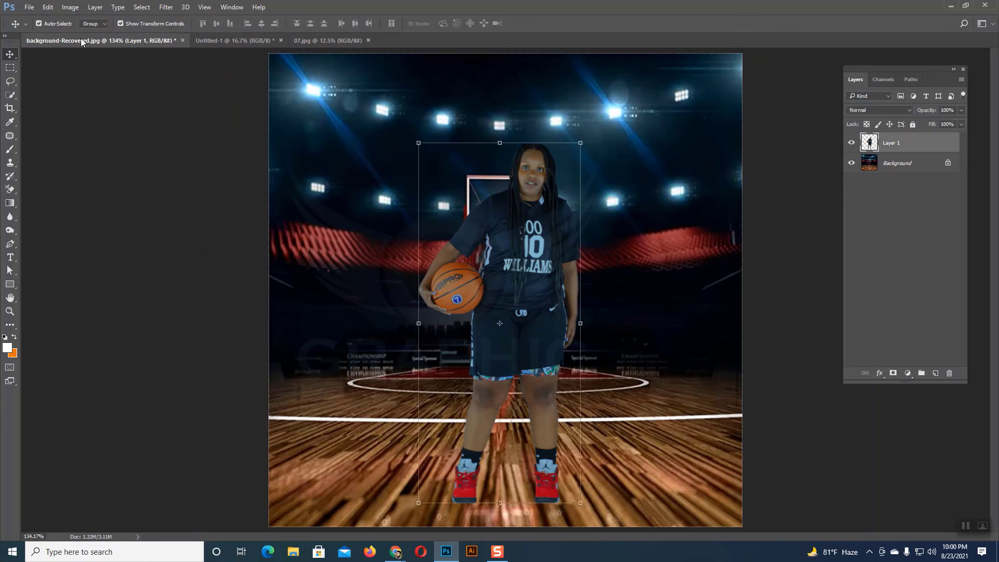
pyautogui.click(70, 7)
pyautogui.moveTo(83, 39)
pyautogui.click(216, 33)
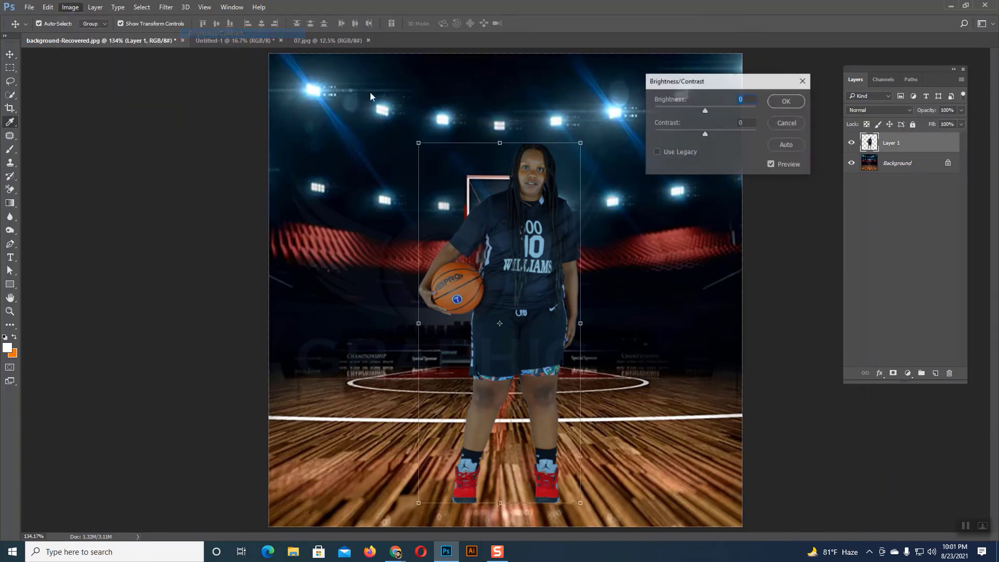
pyautogui.click(788, 146)
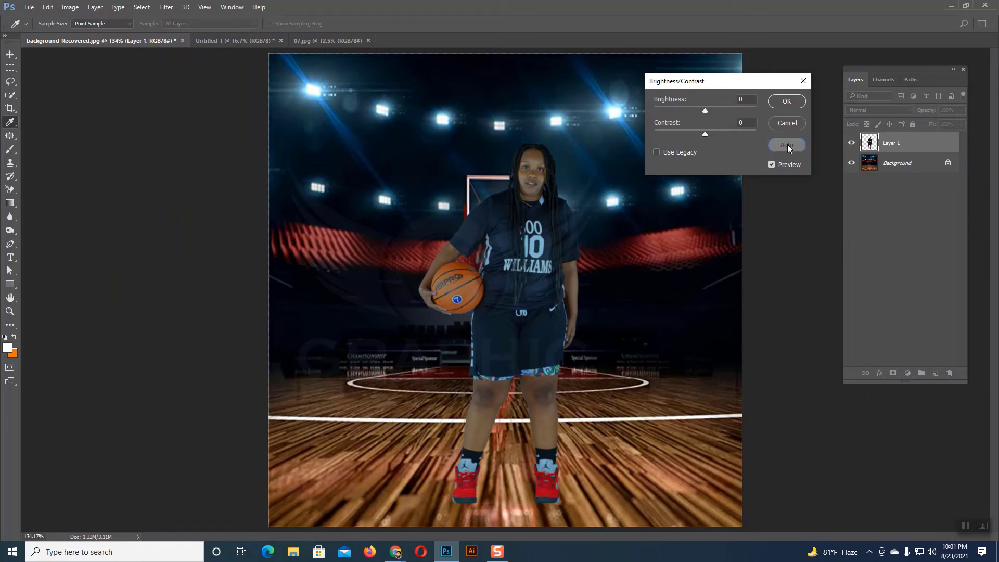
pyautogui.click(787, 102)
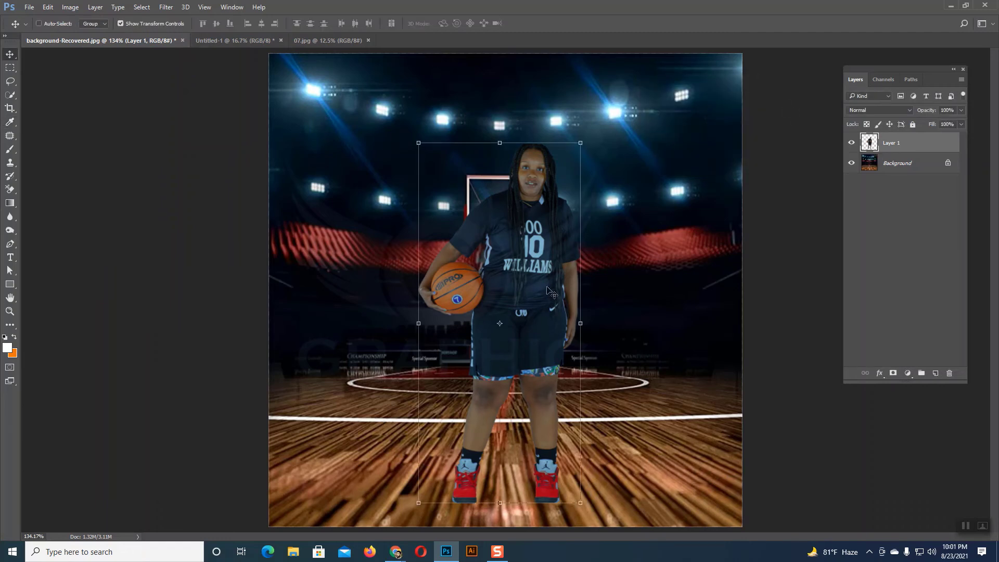
# Step: Adjust the basketball player's layer to a brightness of 28 and a contrast of 31
pyautogui.click(72, 8)
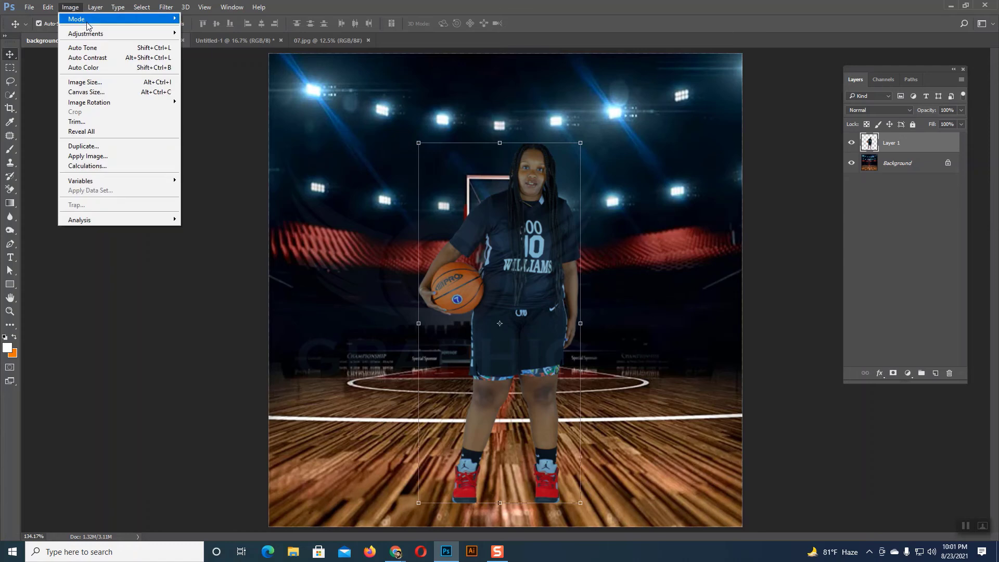
pyautogui.moveTo(118, 35)
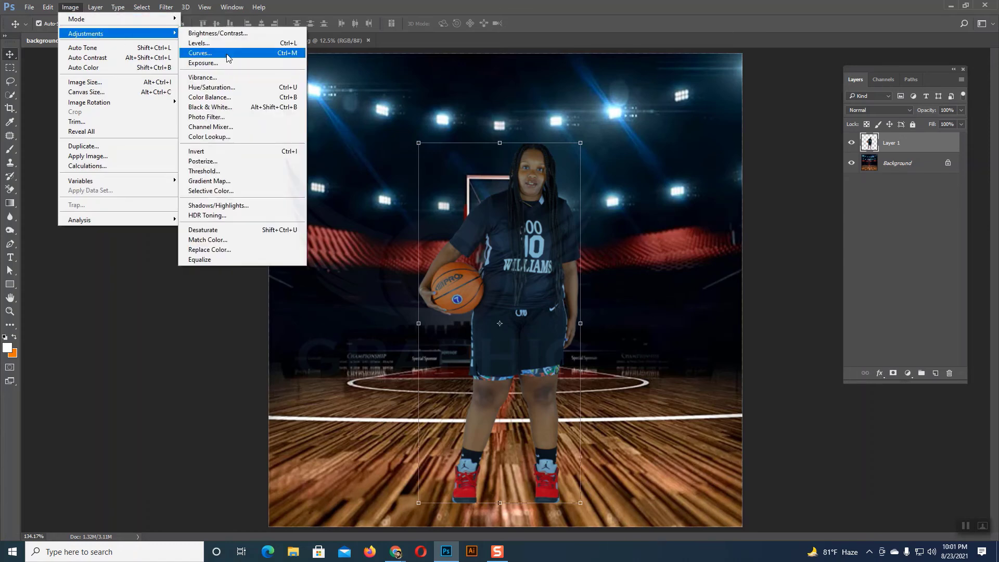
pyautogui.click(219, 33)
pyautogui.moveTo(707, 112); pyautogui.dragTo(721, 110)
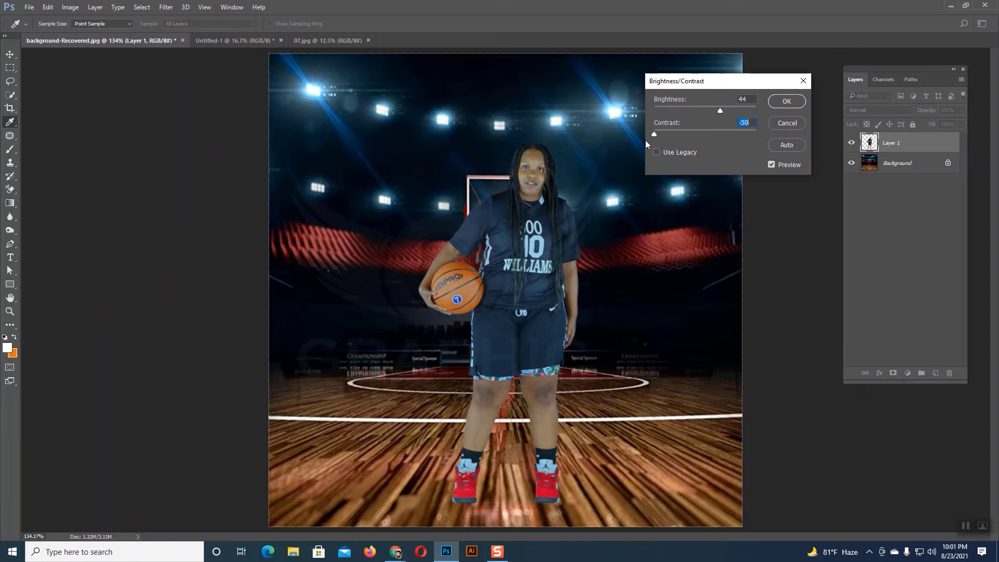
pyautogui.moveTo(704, 135); pyautogui.dragTo(722, 149)
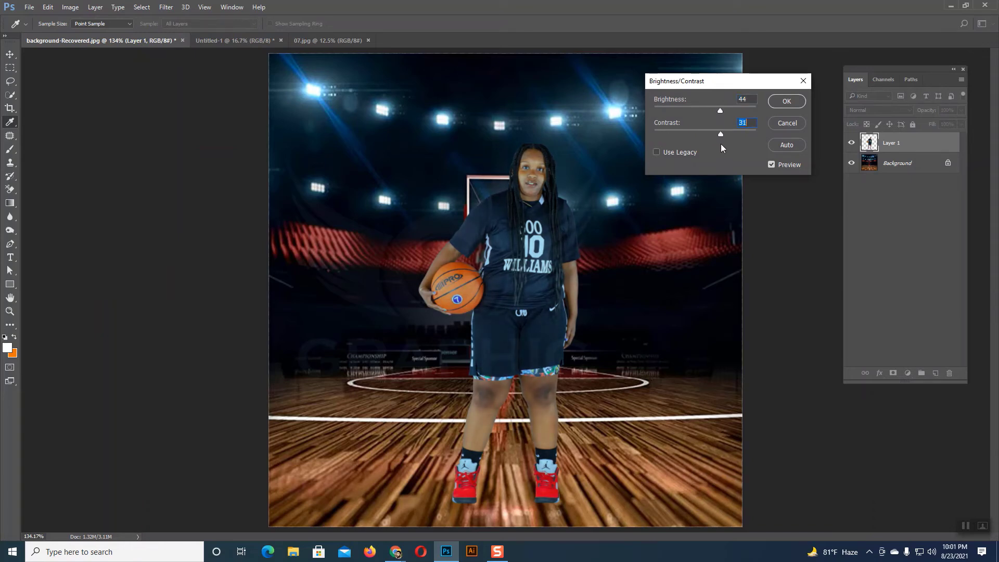
pyautogui.moveTo(721, 111); pyautogui.dragTo(717, 111)
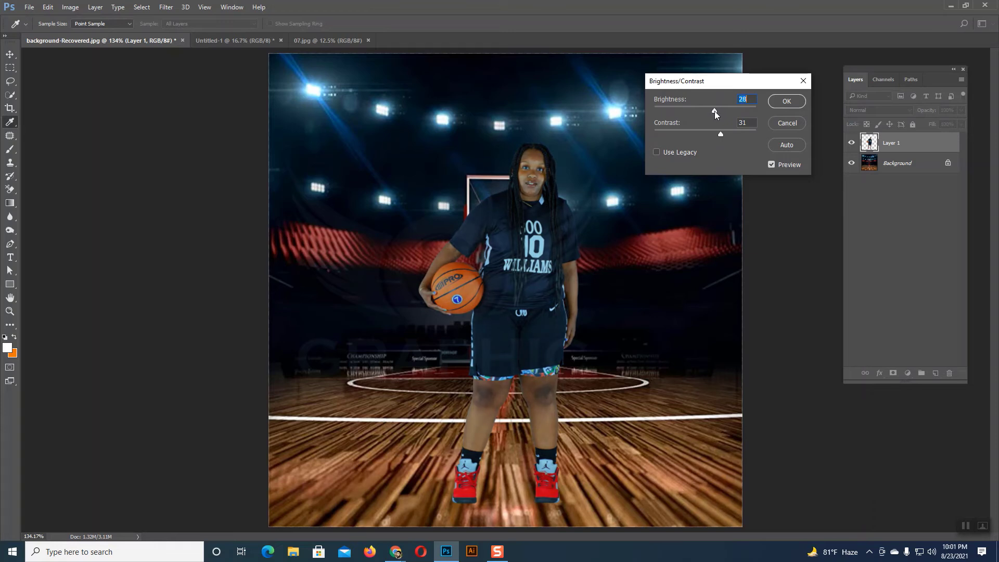
pyautogui.click(786, 101)
pyautogui.press('v')
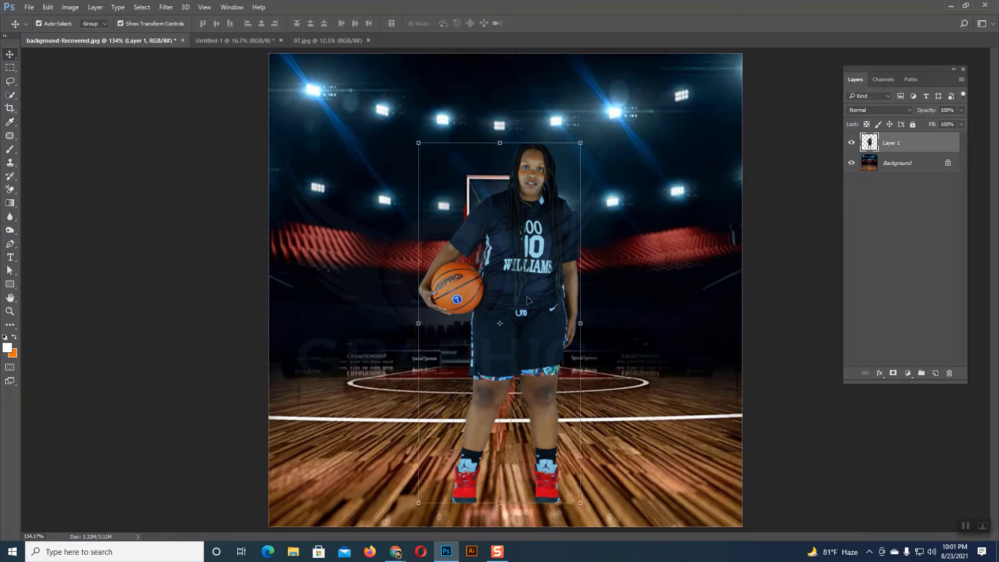
# Step: Add a Multiply Drop Shadow to the player's layer with 54% opacity, 30° angle, 7 px distance, 12 px size and 6% noise
pyautogui.moveTo(914, 72); pyautogui.dragTo(758, 6)
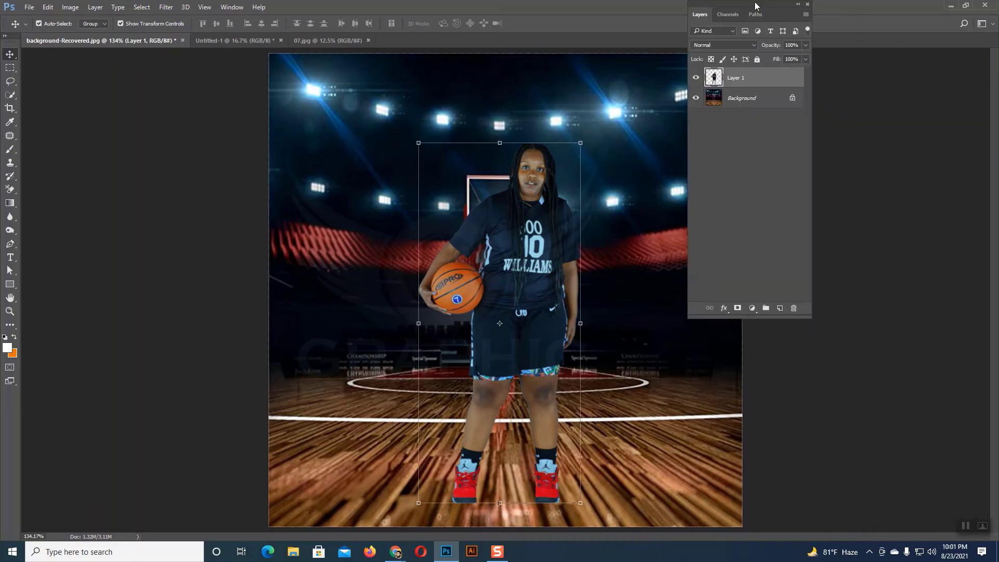
pyautogui.click(722, 310)
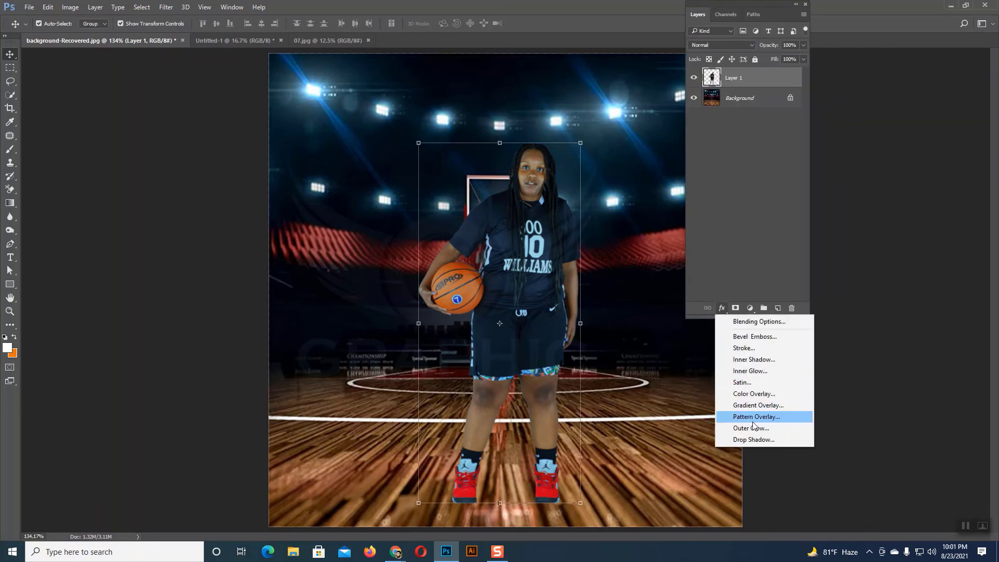
pyautogui.click(752, 438)
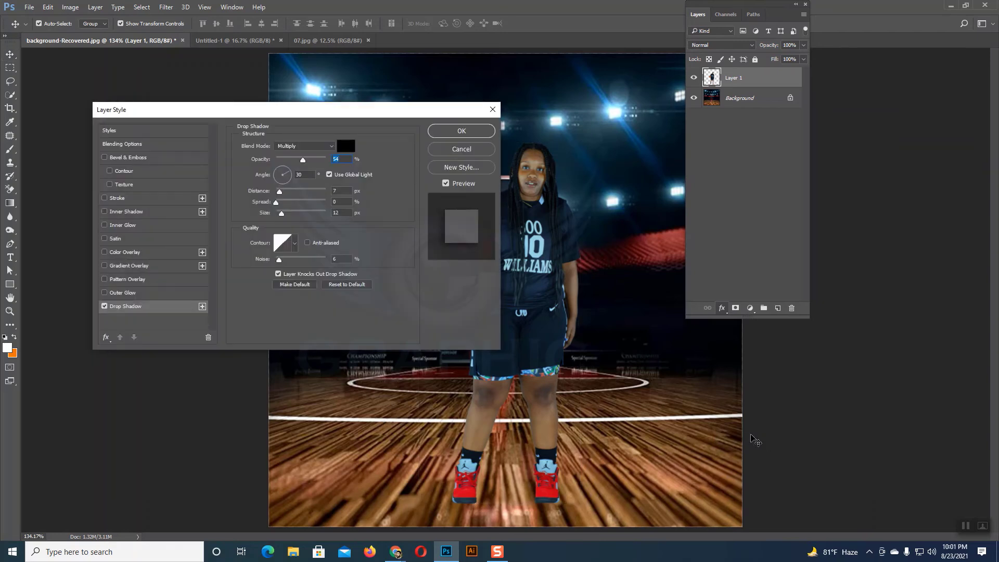
pyautogui.click(447, 130)
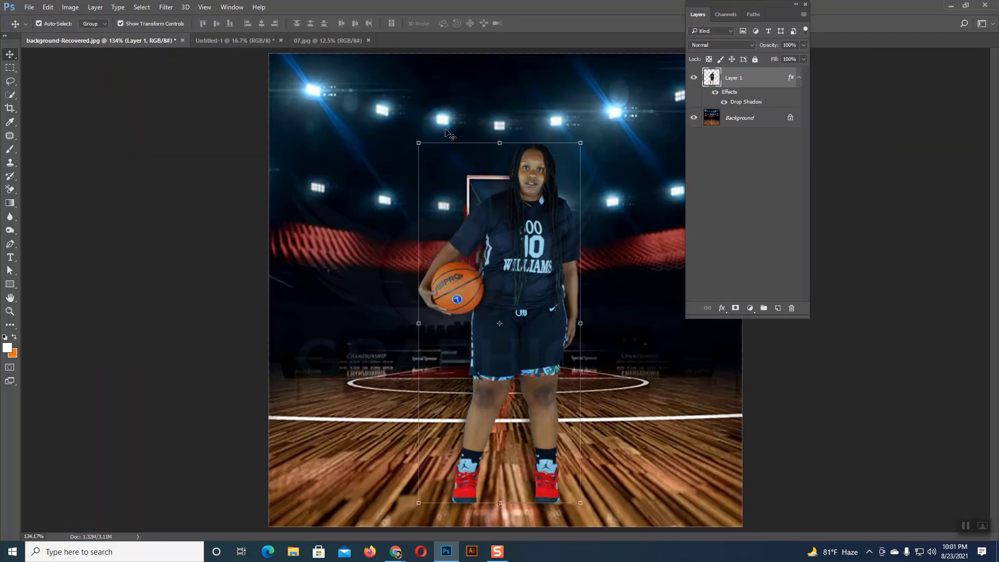
# Step: Convert the player's drop shadow effect into its own separate layer, accepting the warning
pyautogui.rightClick(728, 93)
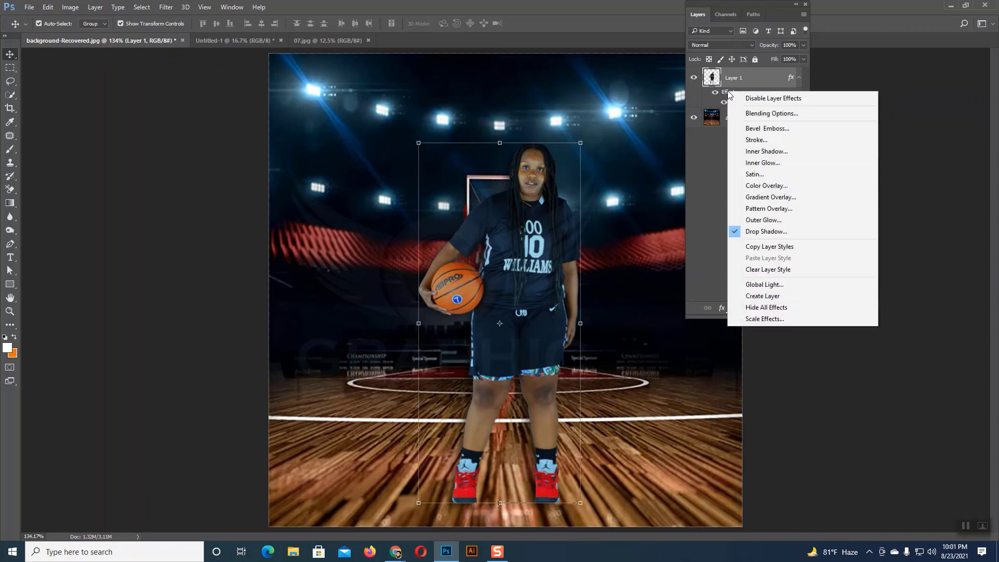
pyautogui.click(762, 298)
pyautogui.moveTo(601, 116); pyautogui.dragTo(797, 94)
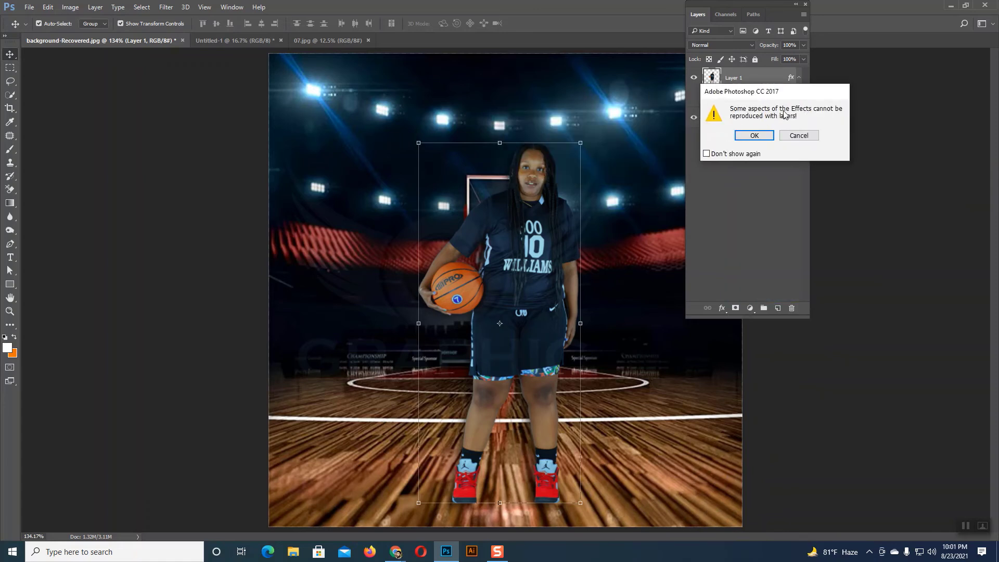
pyautogui.click(755, 136)
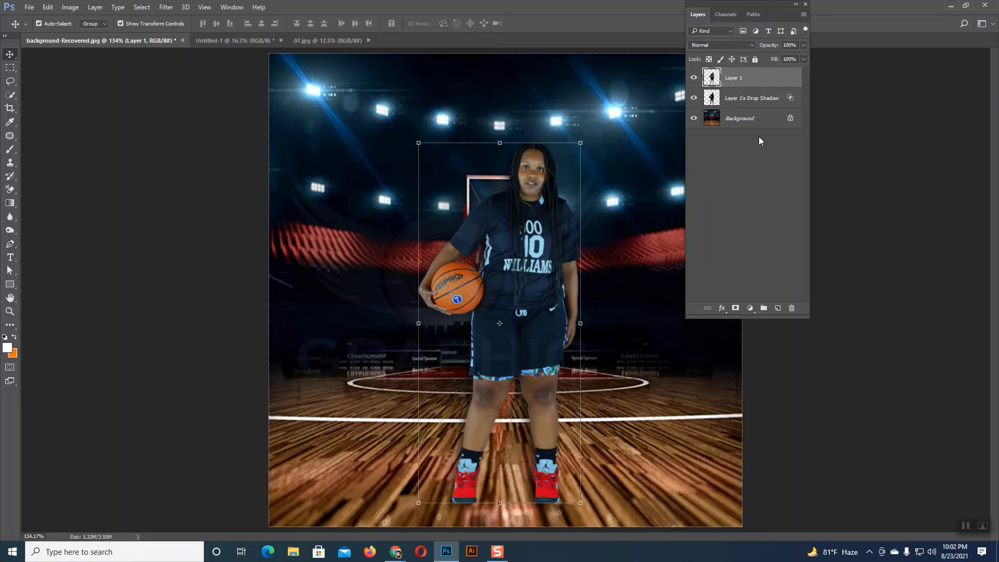
# Step: Toggle the visibility of the player's layer and its shadow layer to compare them, leaving both shown and the shadow layer selected
pyautogui.click(694, 78)
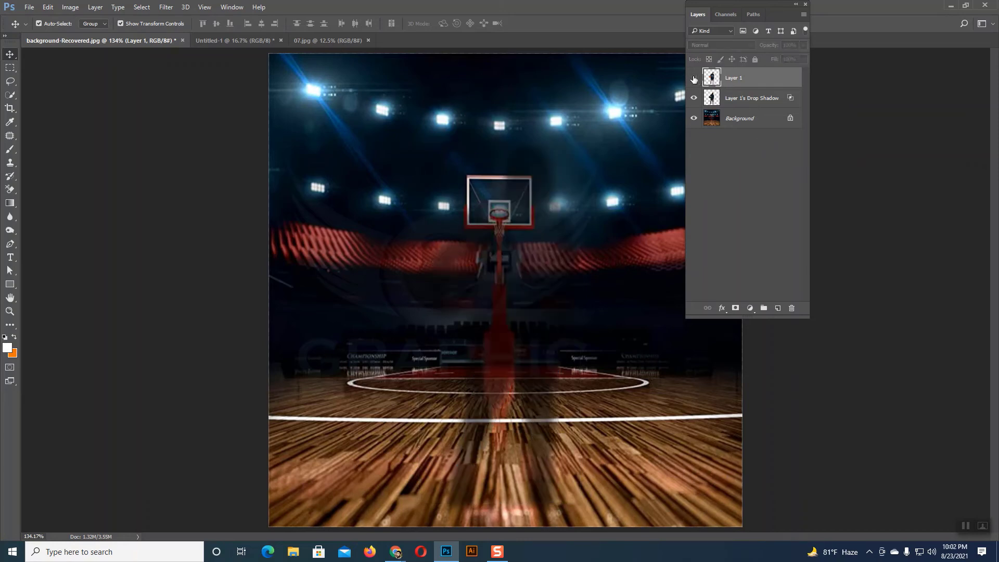
pyautogui.click(694, 79)
pyautogui.click(694, 78)
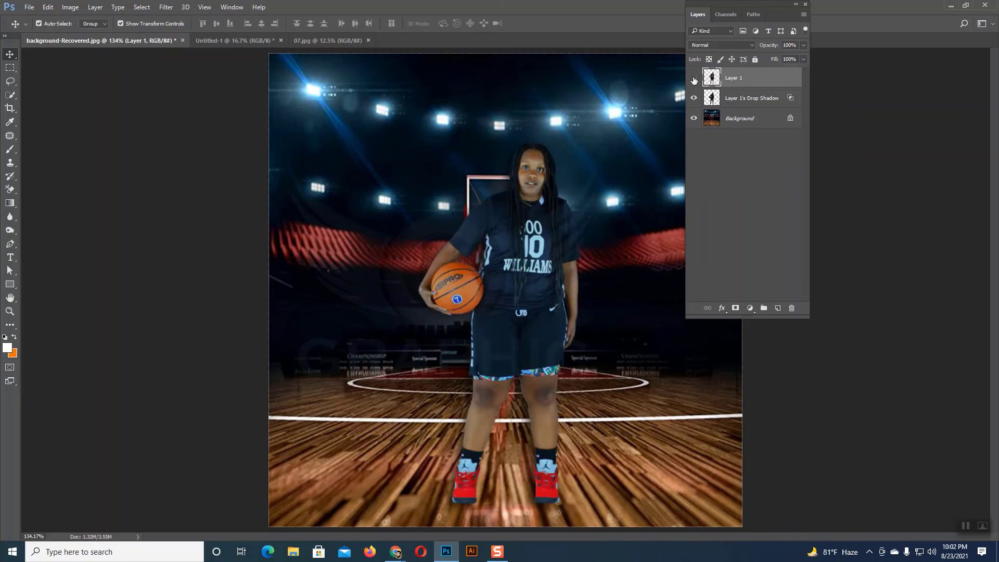
pyautogui.click(694, 99)
pyautogui.click(694, 99)
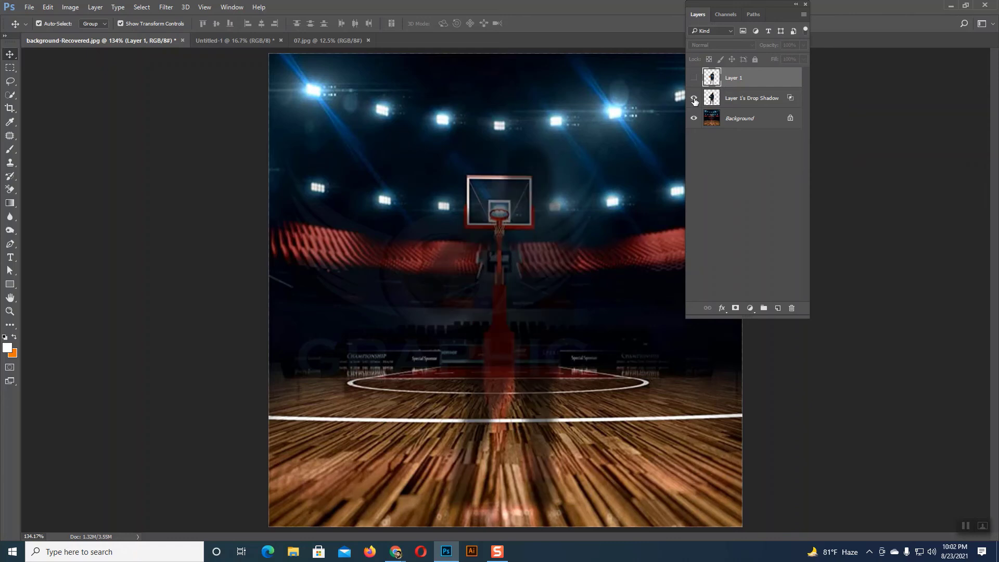
pyautogui.click(694, 78)
pyautogui.click(736, 99)
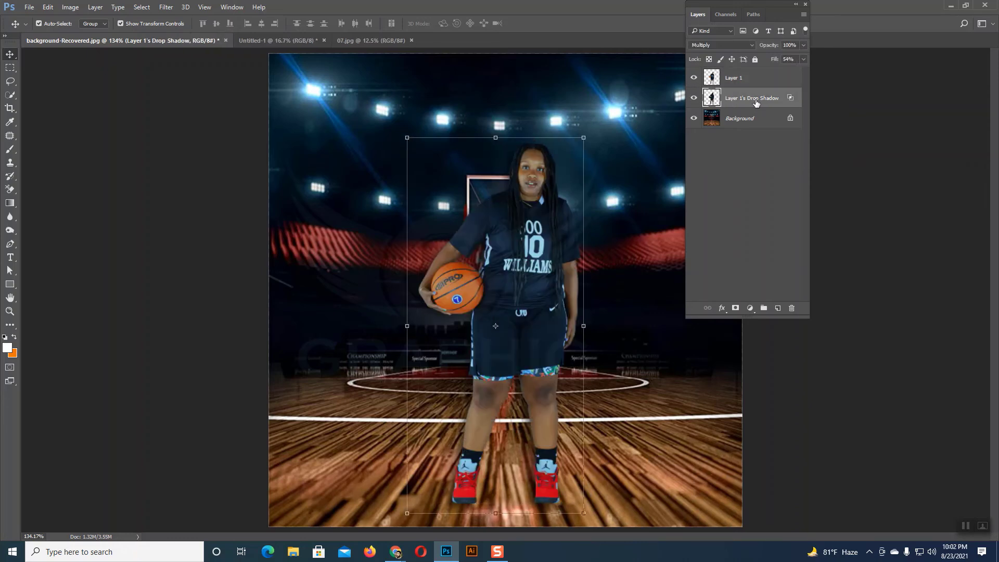
# Step: Distort the drop shadow layer so it slants away from the player's feet across the court floor, toward the right sideline area
pyautogui.click(47, 7)
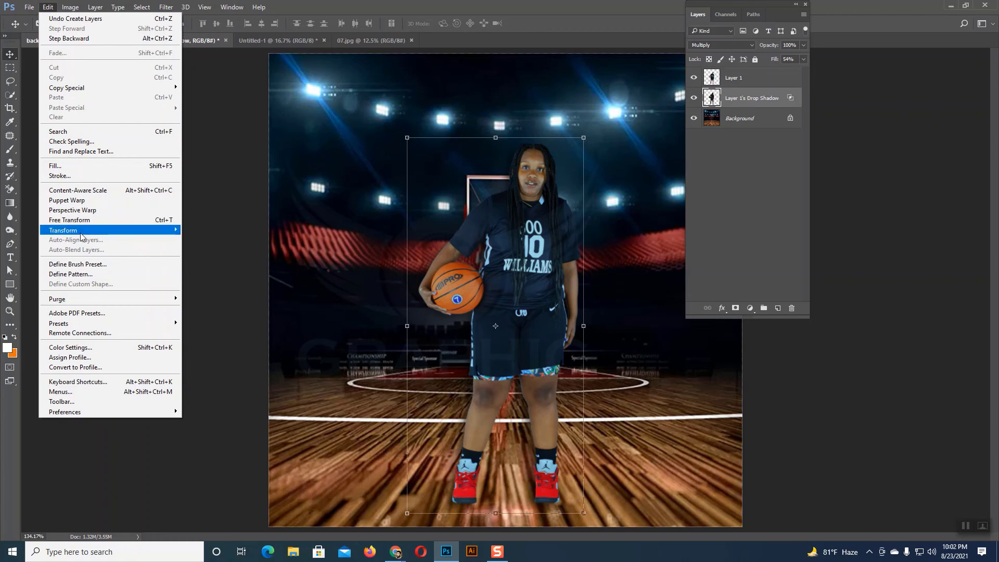
pyautogui.moveTo(83, 230)
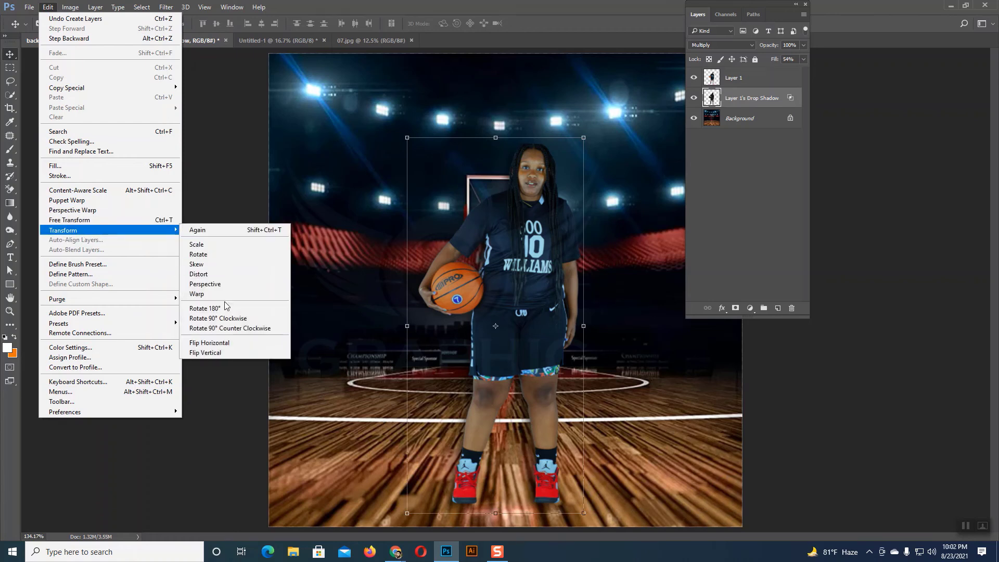
pyautogui.click(205, 274)
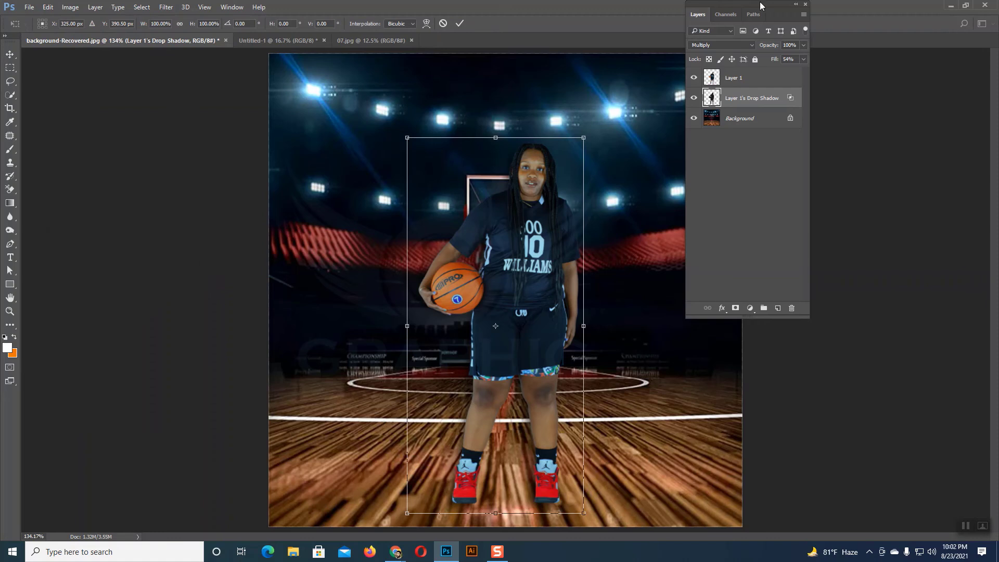
pyautogui.moveTo(757, 6); pyautogui.dragTo(891, 6)
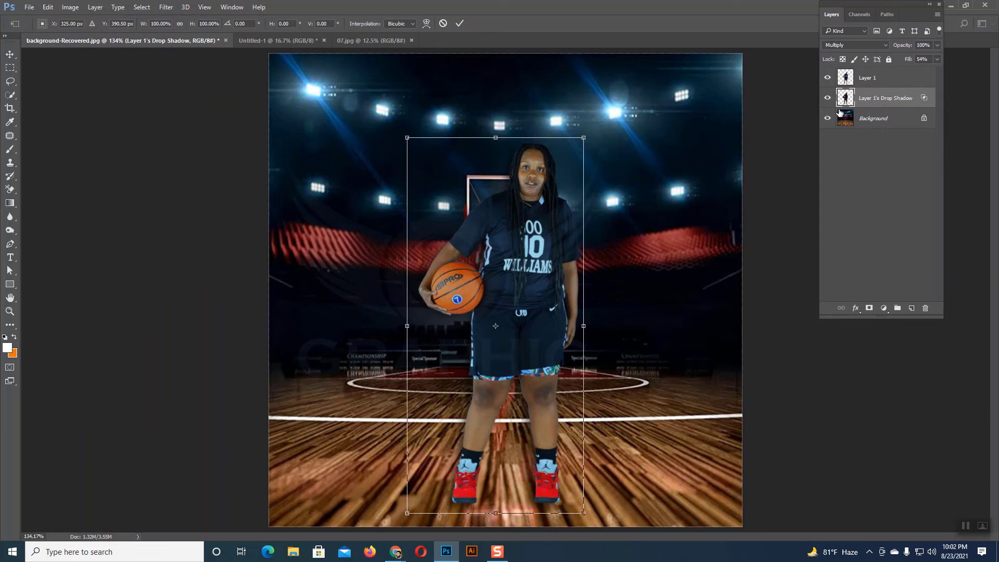
pyautogui.moveTo(496, 139); pyautogui.dragTo(670, 364)
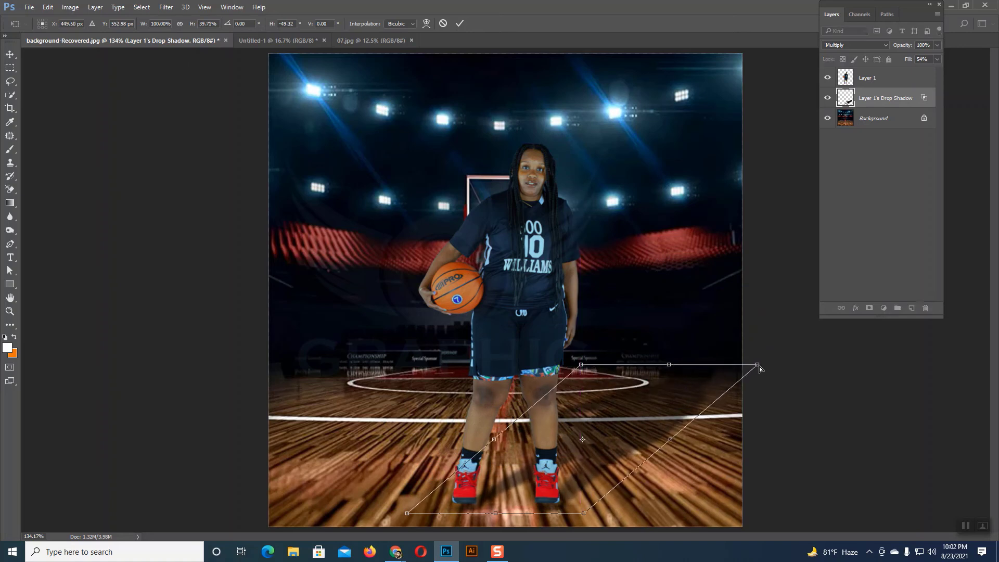
pyautogui.moveTo(760, 366); pyautogui.dragTo(726, 376)
pyautogui.moveTo(580, 365); pyautogui.dragTo(580, 371)
pyautogui.moveTo(584, 515); pyautogui.dragTo(574, 509)
pyautogui.moveTo(408, 514); pyautogui.dragTo(418, 509)
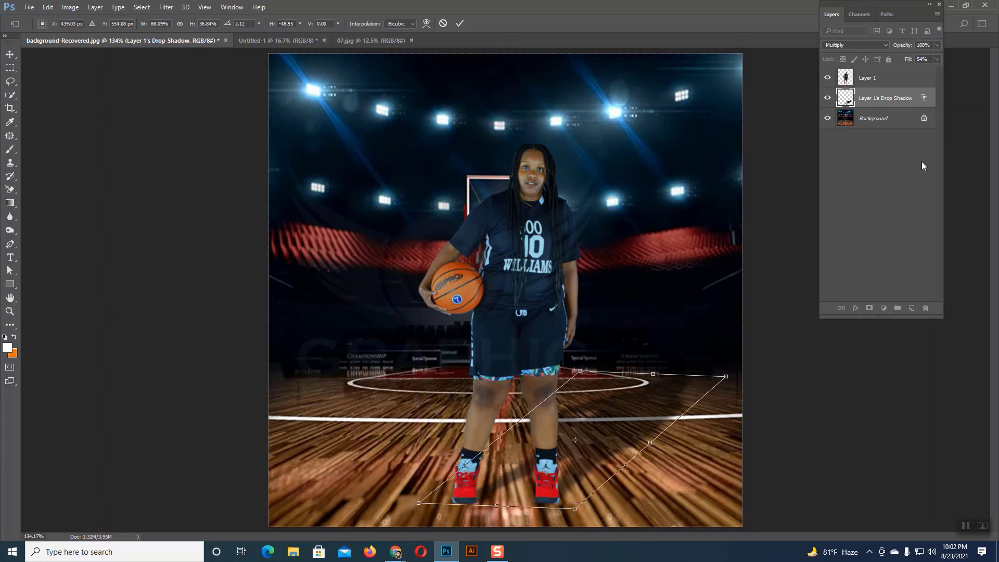
# Step: Set the distorted shadow layer's fill to 70% and apply the transformation
pyautogui.click(936, 60)
pyautogui.moveTo(928, 74); pyautogui.dragTo(921, 76)
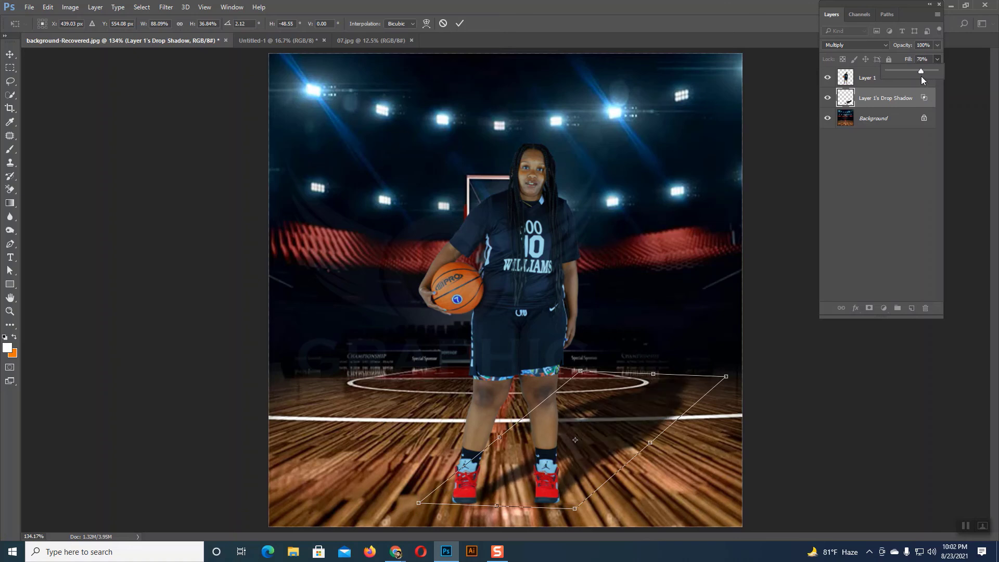
pyautogui.click(9, 55)
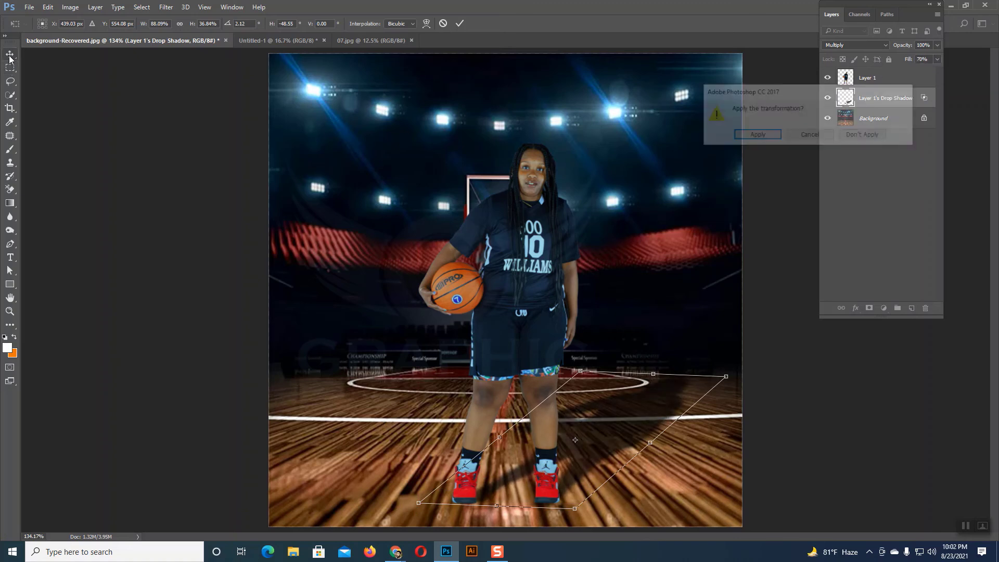
pyautogui.click(753, 136)
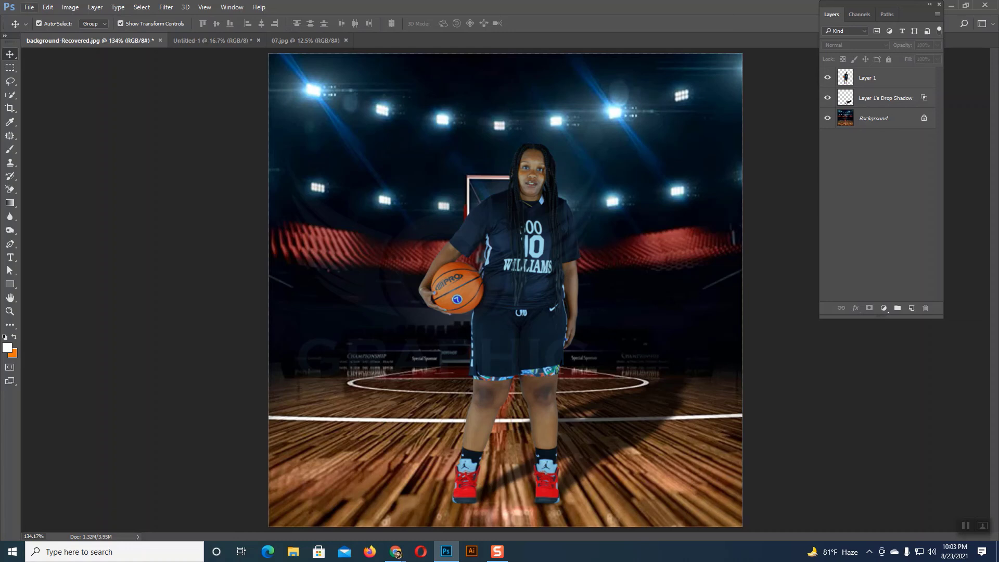
pyautogui.click(29, 7)
pyautogui.click(42, 29)
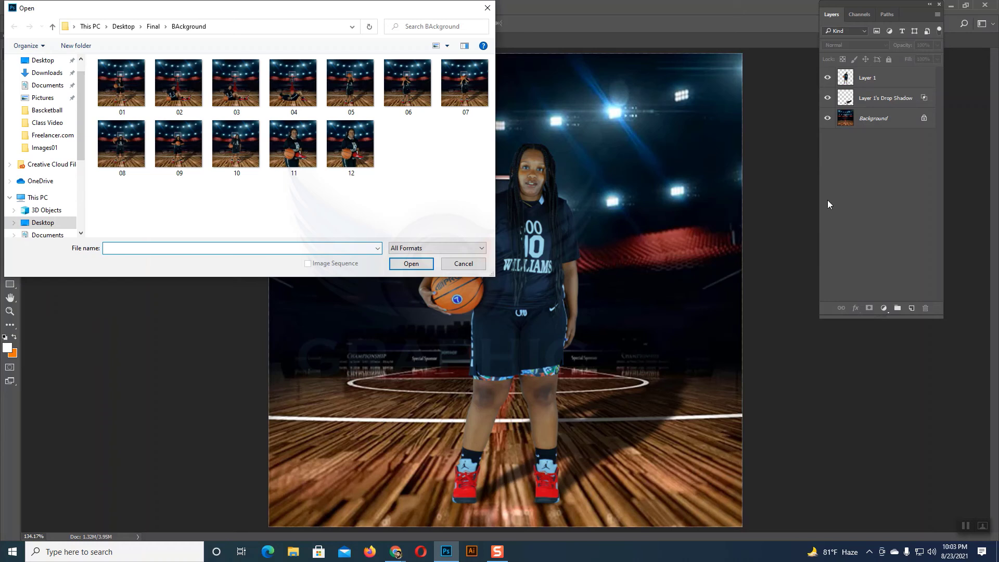
pyautogui.click(463, 264)
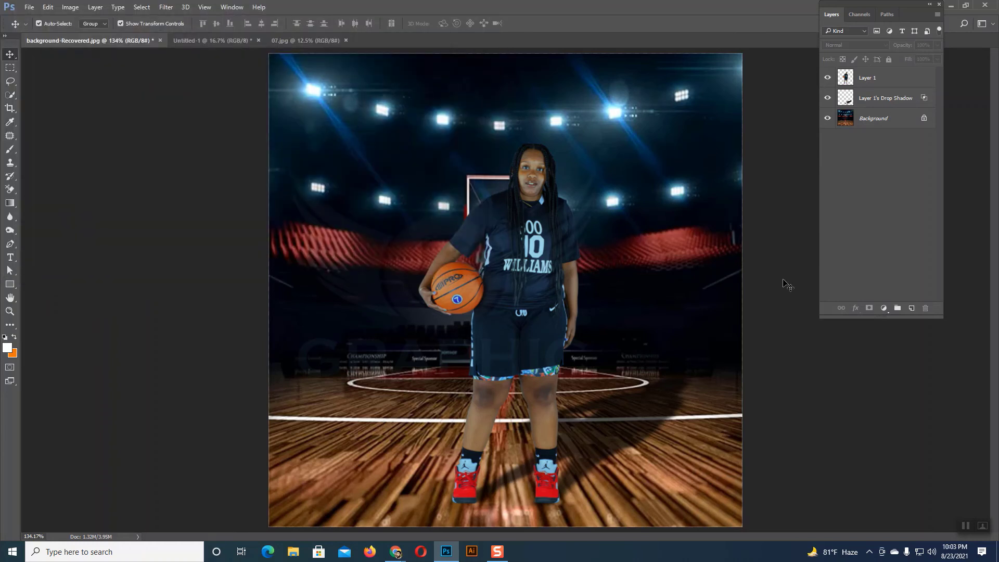
pyautogui.click(597, 428)
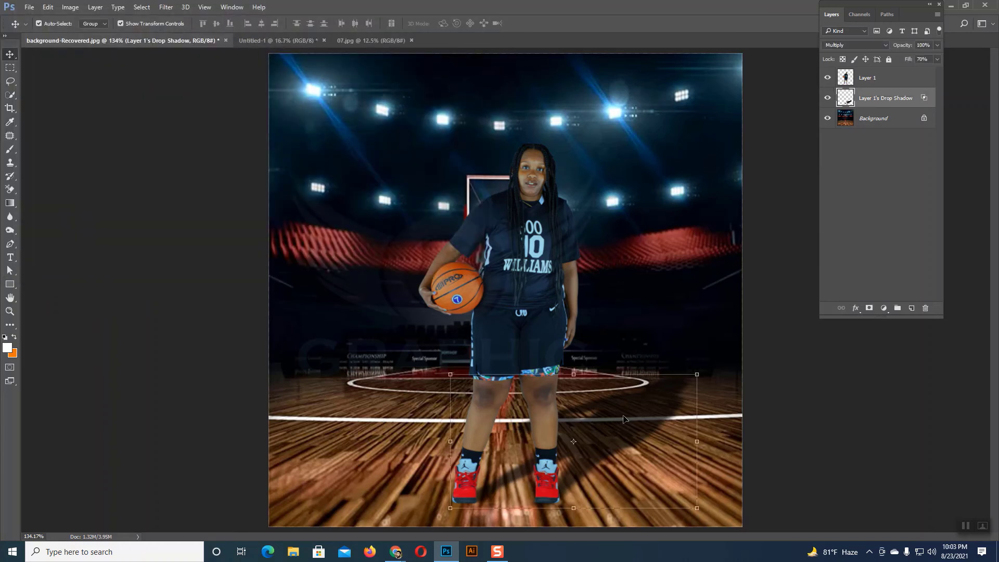
pyautogui.click(768, 327)
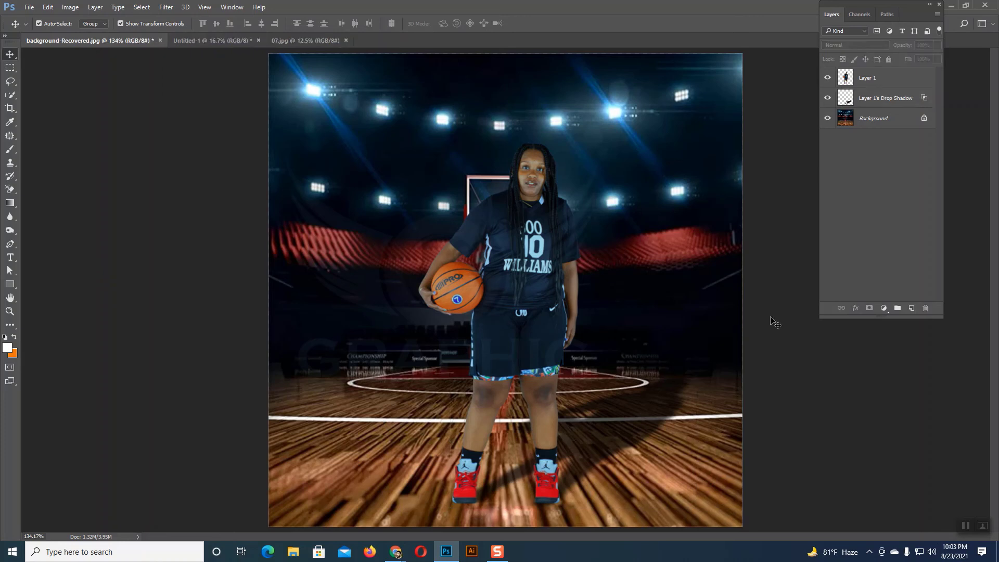
pyautogui.click(860, 101)
pyautogui.click(873, 78)
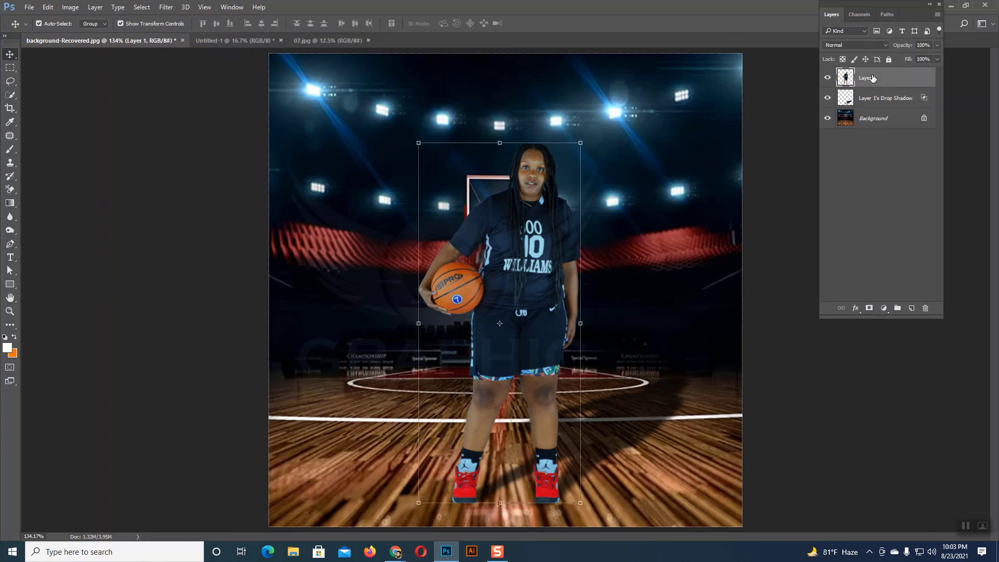
pyautogui.click(870, 100)
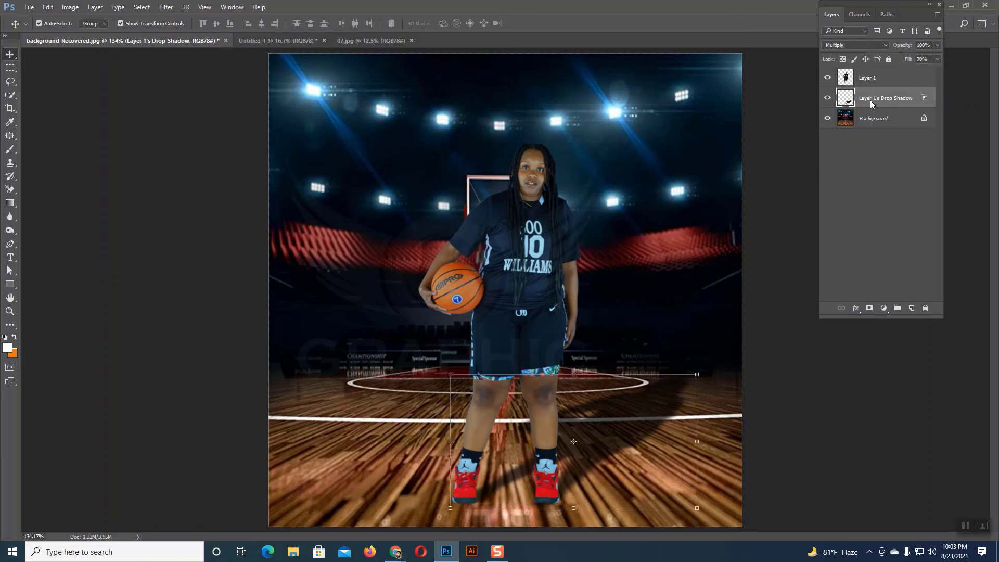
pyautogui.rightClick(870, 99)
pyautogui.click(926, 394)
# Step: Add a new Multiply Drop Shadow to the player's layer with 54% opacity, 30° angle, 7 px distance, 6% noise and a slightly reduced size
pyautogui.click(875, 79)
pyautogui.click(856, 308)
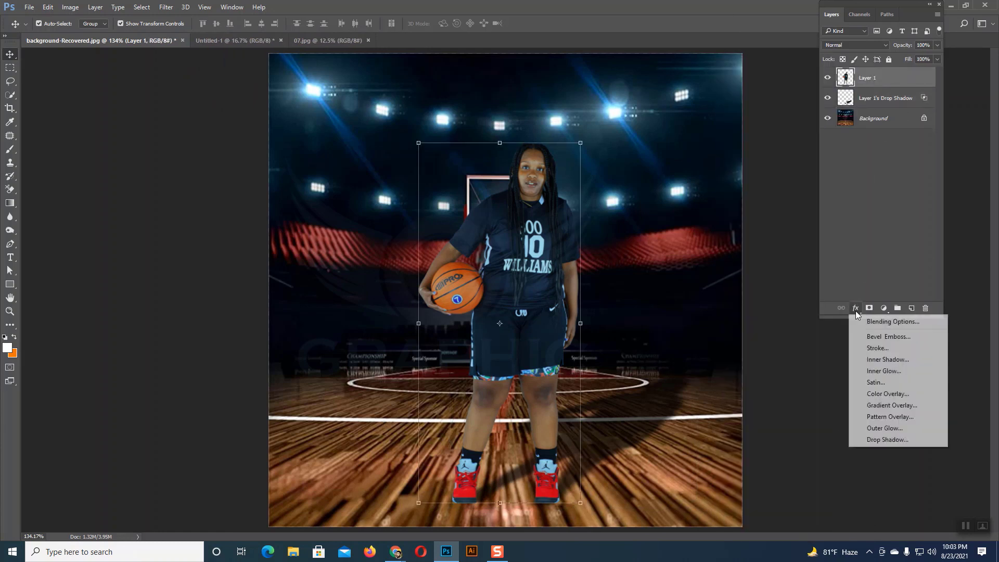
pyautogui.click(839, 367)
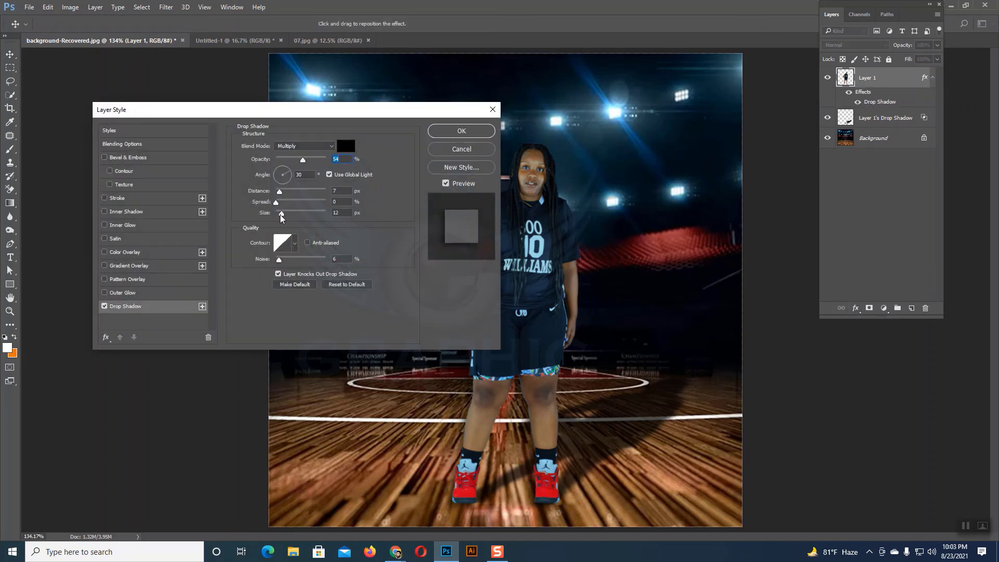
pyautogui.moveTo(279, 211); pyautogui.dragTo(277, 213)
pyautogui.click(461, 131)
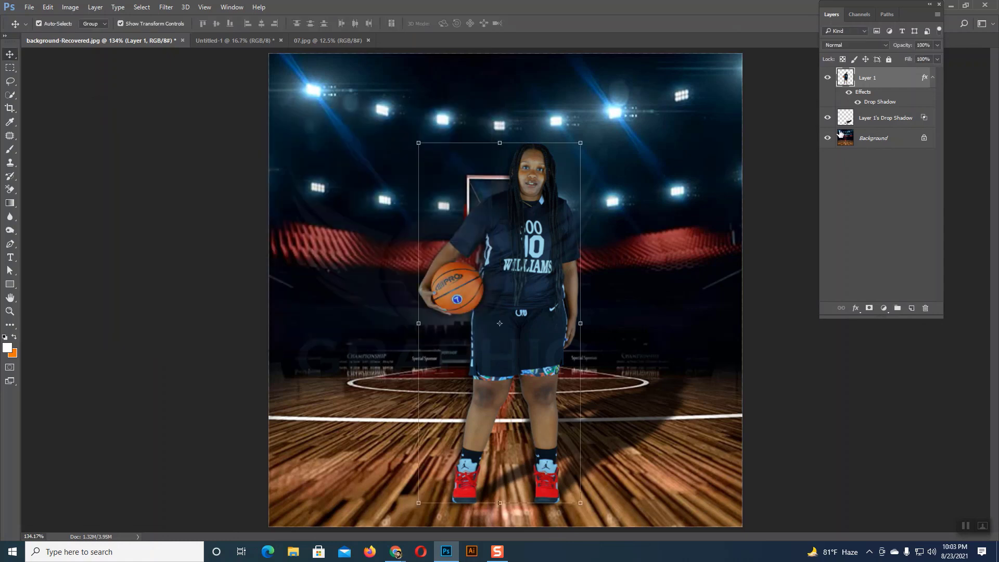
# Step: Convert the player's second drop shadow effect into its own layer, accepting the warning
pyautogui.rightClick(857, 94)
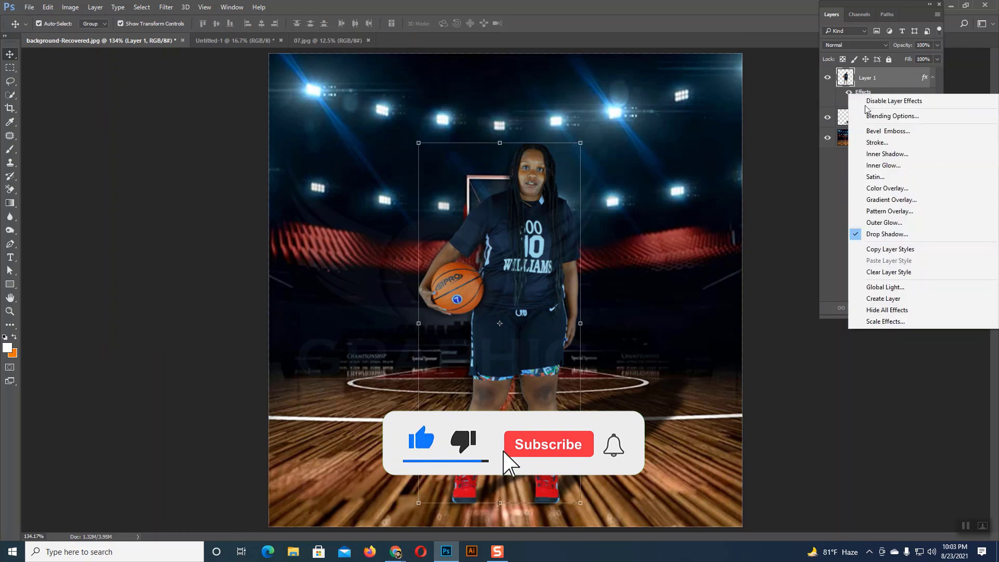
pyautogui.click(883, 298)
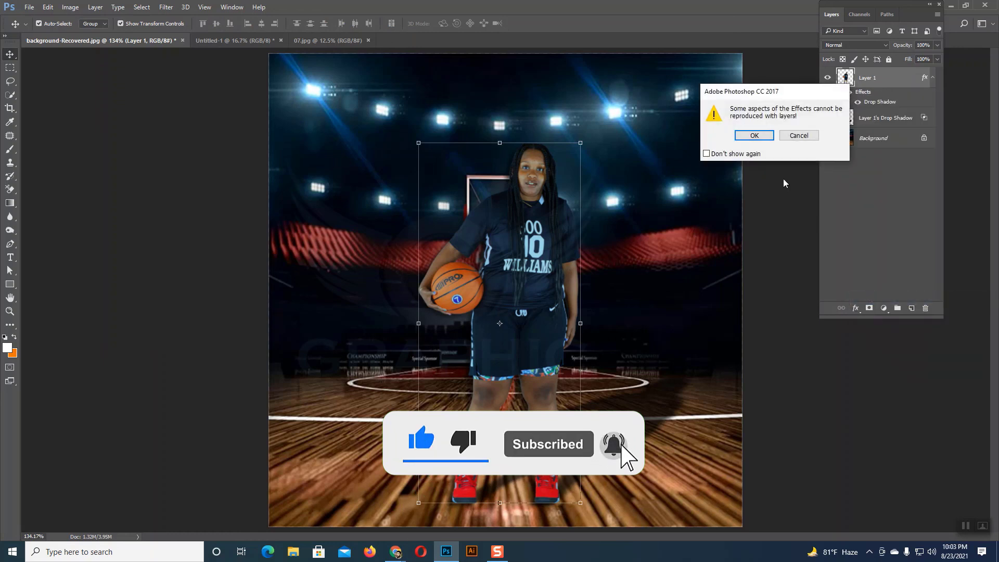
pyautogui.click(754, 136)
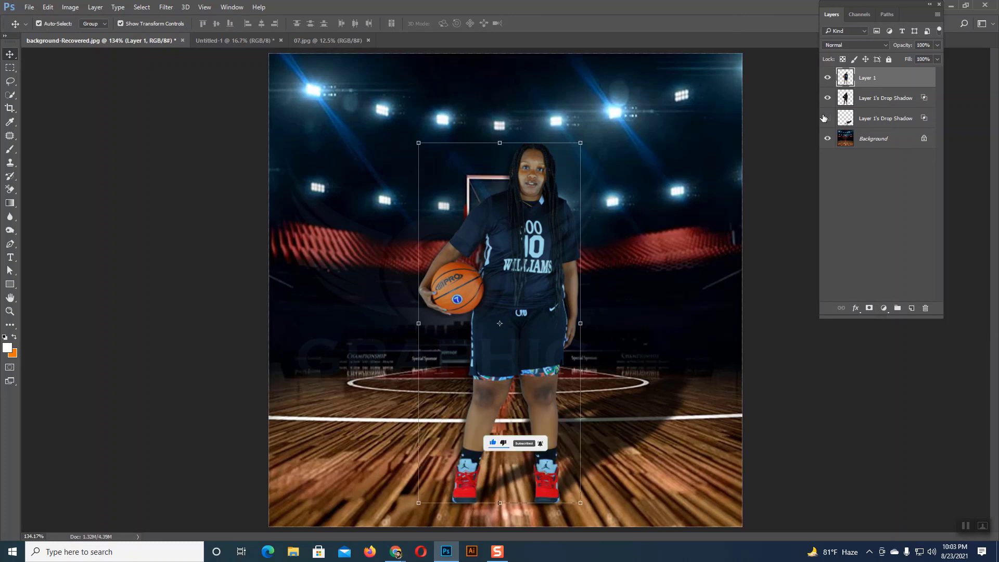
# Step: Compare the upright and floor shadows by toggling layer visibility, leaving the upright shadow hidden and the floor shadow shown
pyautogui.click(829, 78)
pyautogui.click(829, 78)
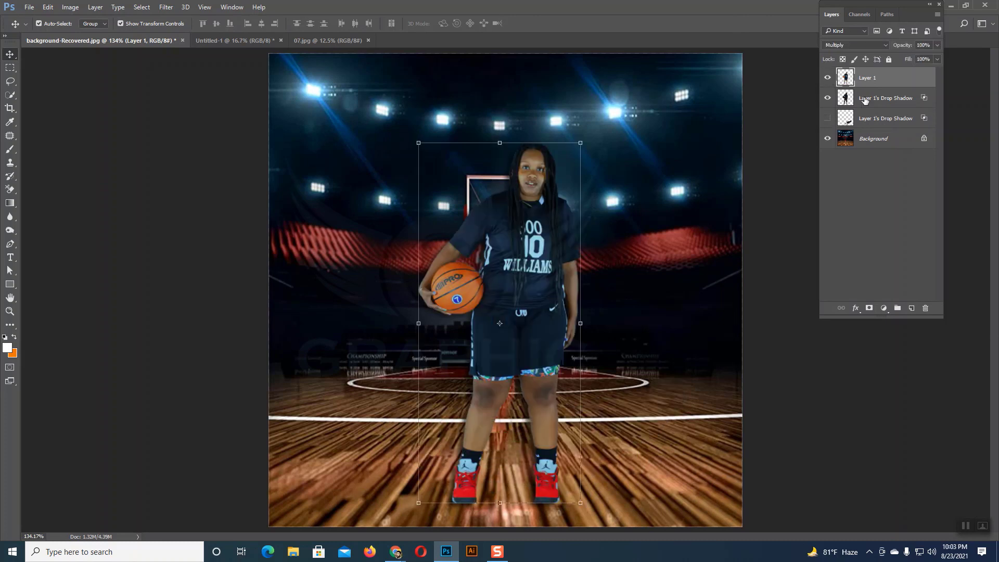
pyautogui.click(866, 100)
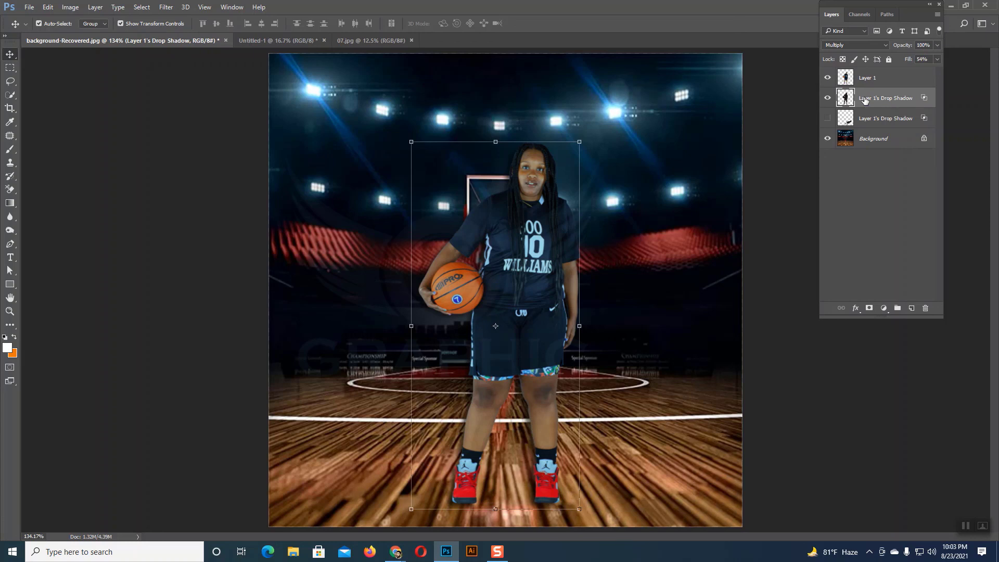
pyautogui.click(866, 217)
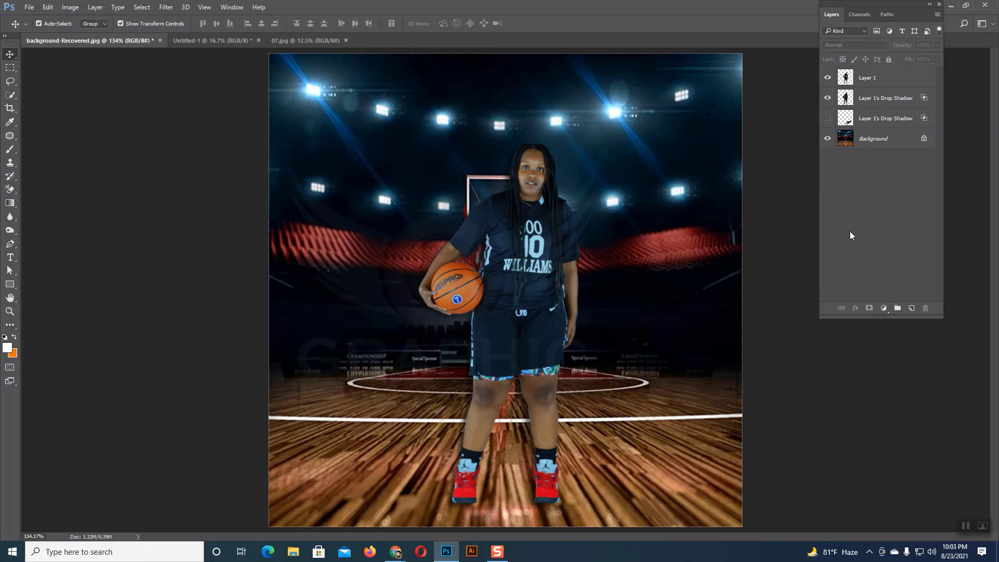
pyautogui.click(828, 98)
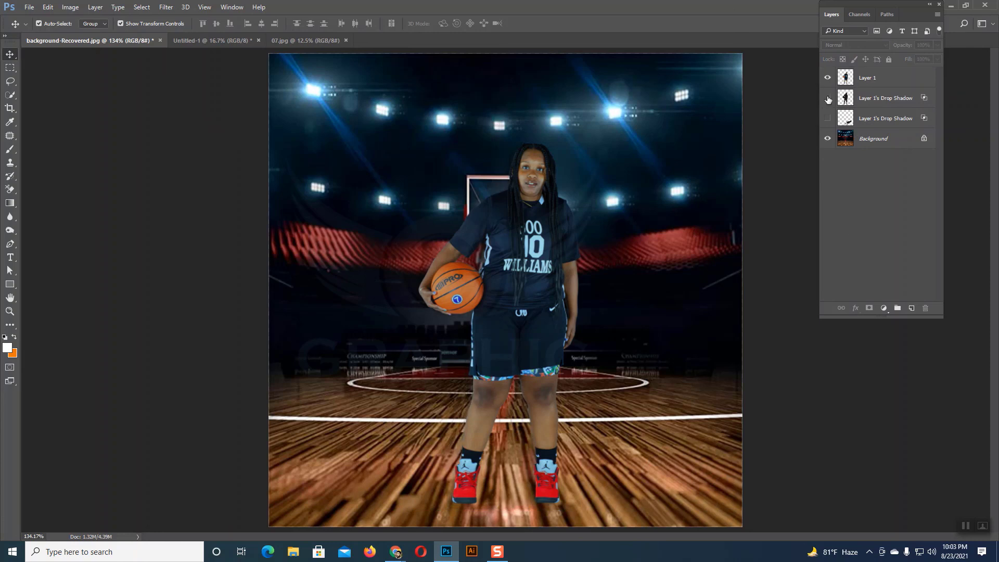
pyautogui.click(829, 99)
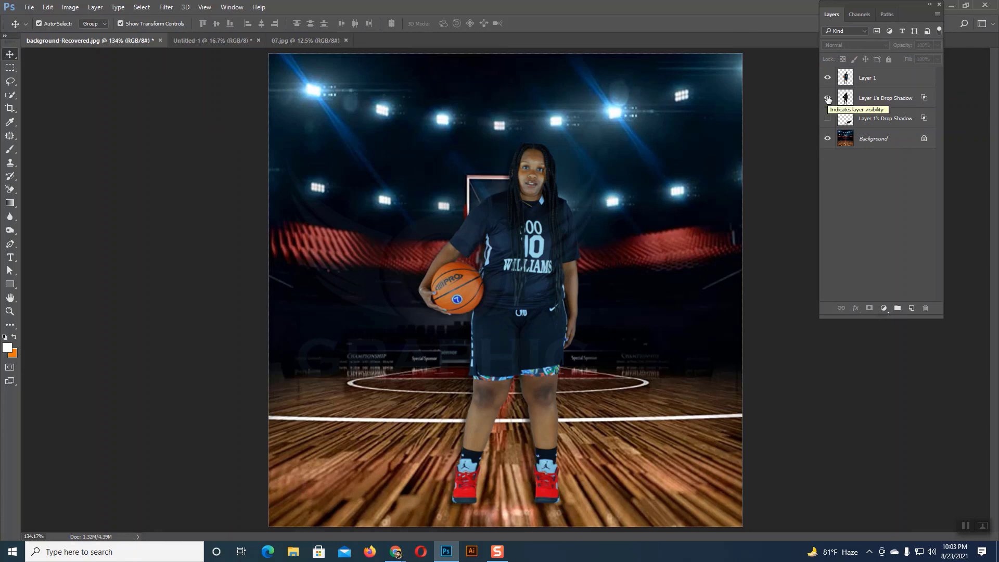
pyautogui.click(827, 98)
pyautogui.click(827, 118)
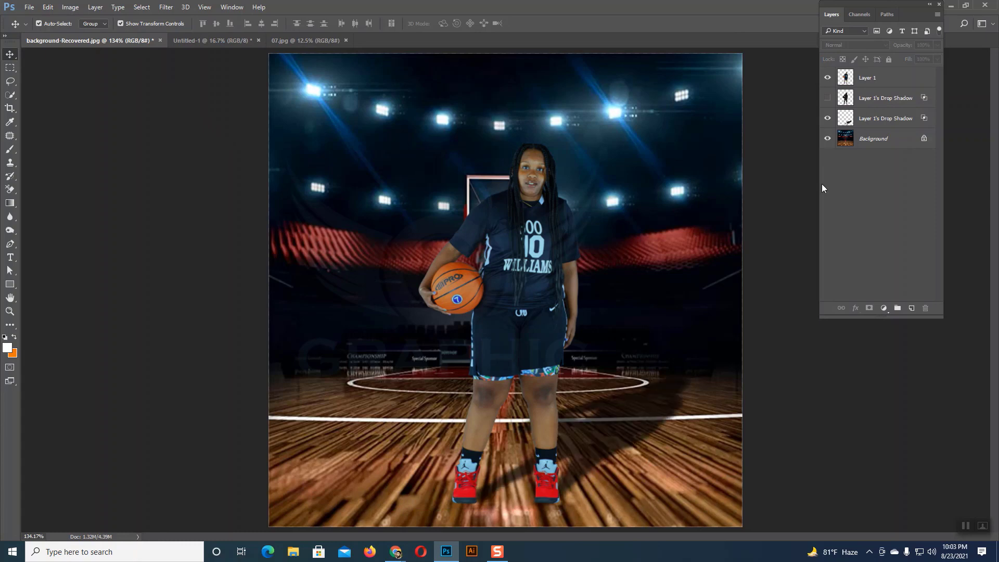
# Step: Nudge the floor shadow layer down 2 px to align it with the player's shoes, and deselect the layer
pyautogui.hotkey('ctrl', '+')
pyautogui.hotkey('ctrl', '+')
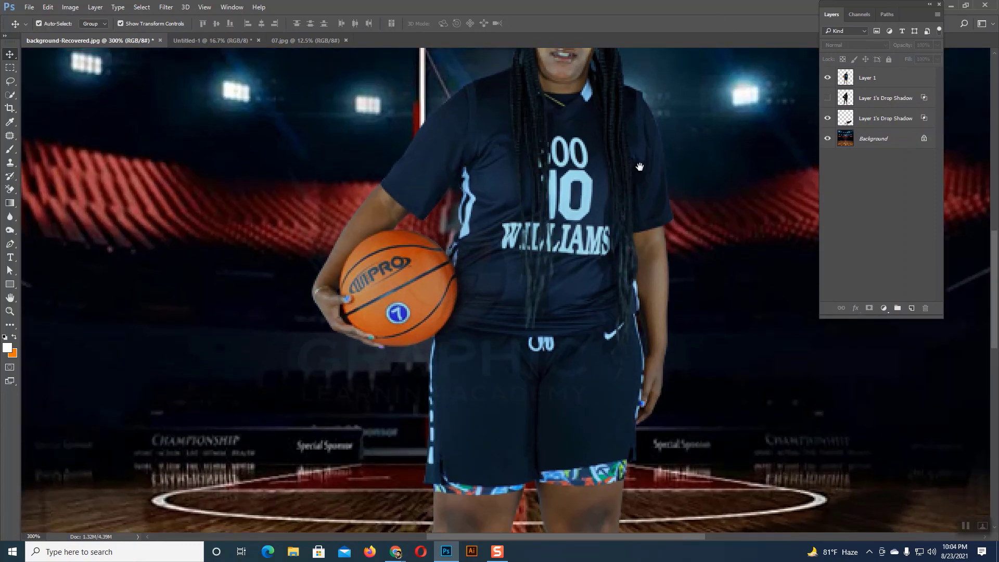
pyautogui.scroll(-10, 640, 167)
pyautogui.hscroll(2, 641, 166)
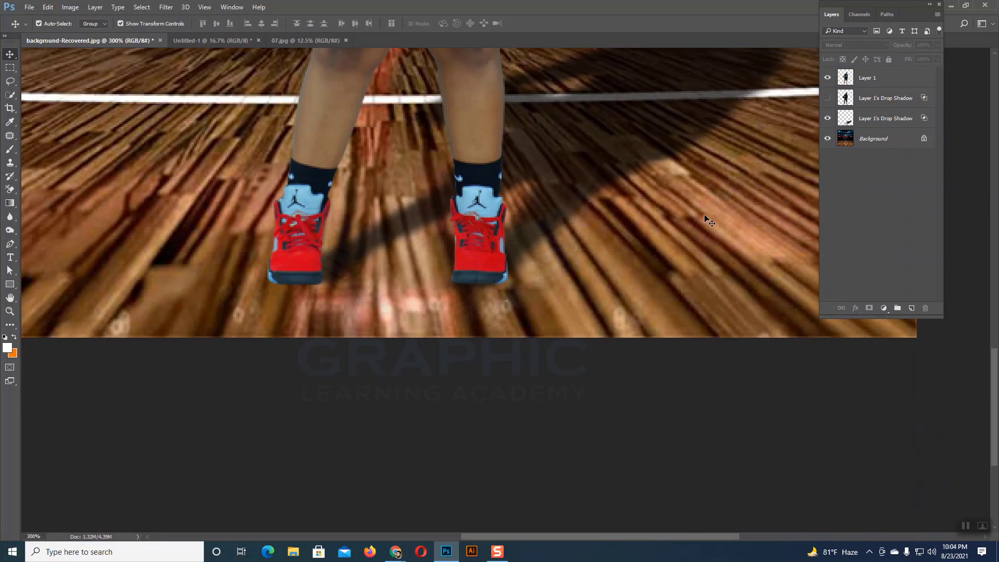
pyautogui.click(866, 119)
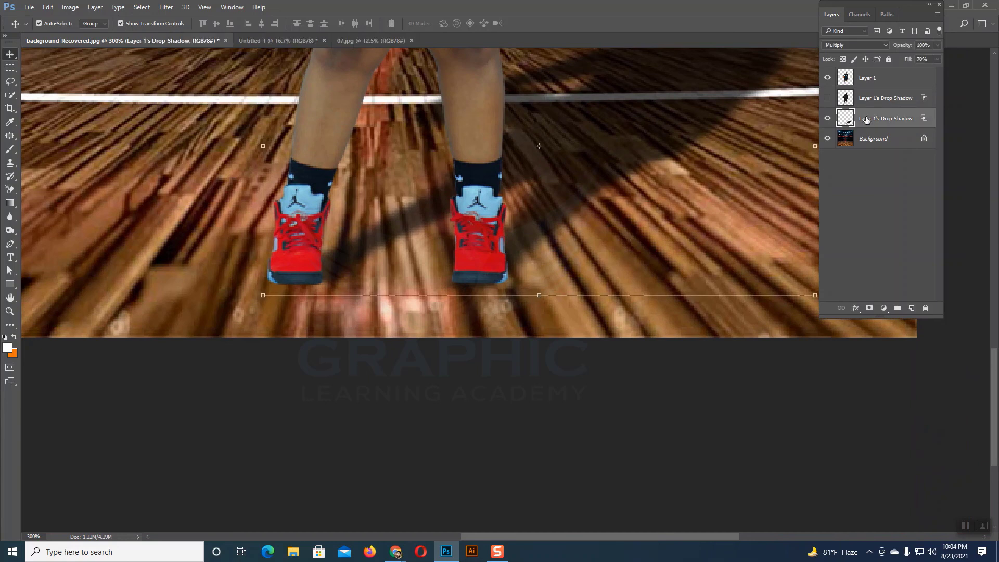
pyautogui.press('Down')
pyautogui.press('Down')
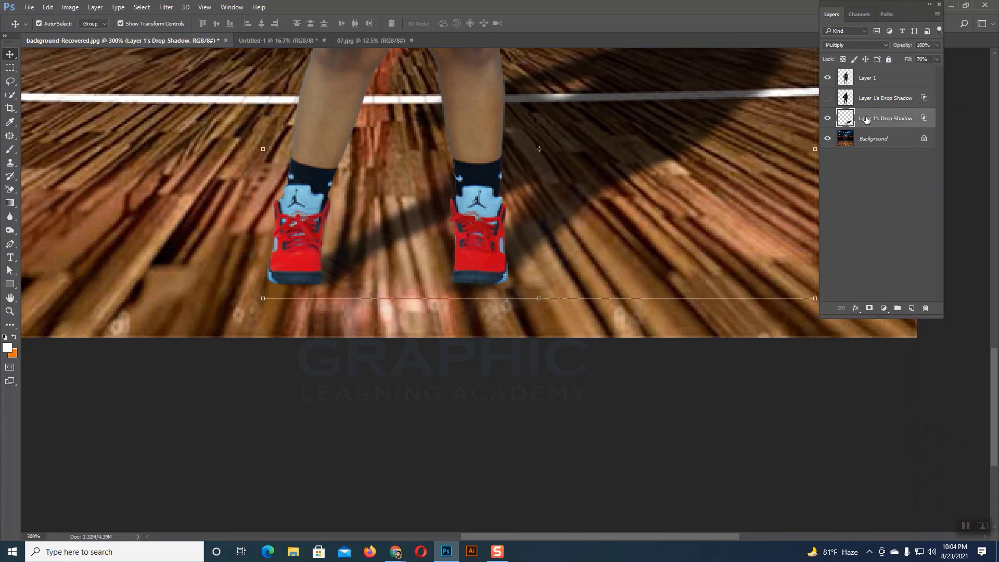
pyautogui.click(860, 228)
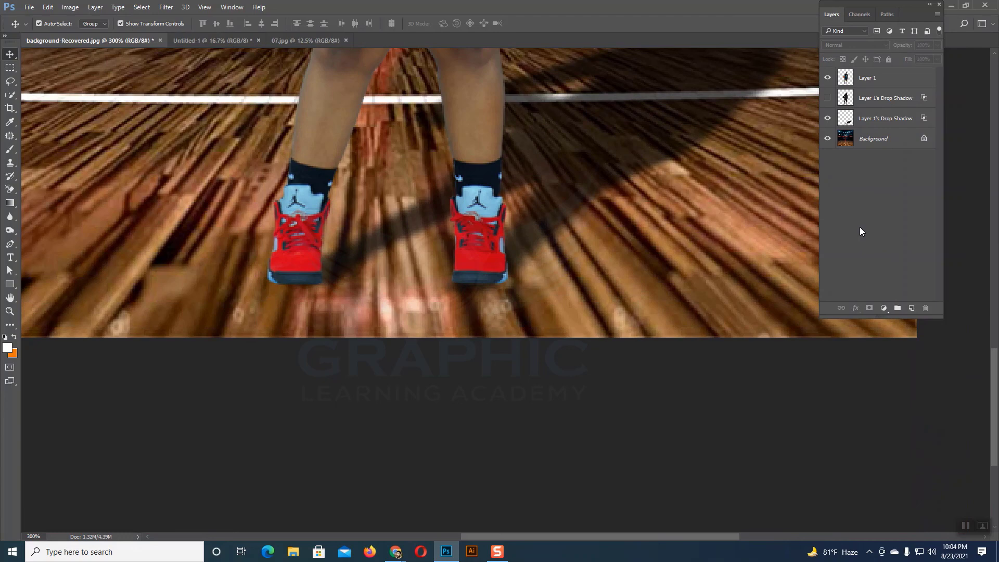
# Step: Fit the whole composite in view to review the player and the floor shadow
pyautogui.hotkey('ctrl', '-')
pyautogui.hotkey('ctrl', '-')
pyautogui.hotkey('ctrl', '-')
pyautogui.hotkey('ctrl', '-')
pyautogui.hotkey('ctrl', '-')
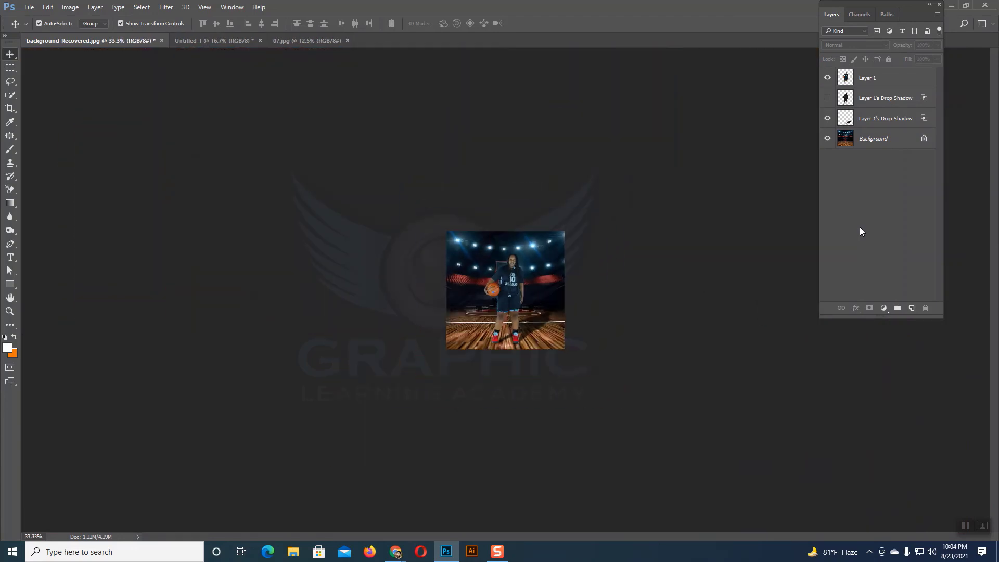
pyautogui.hotkey('ctrl', '0')
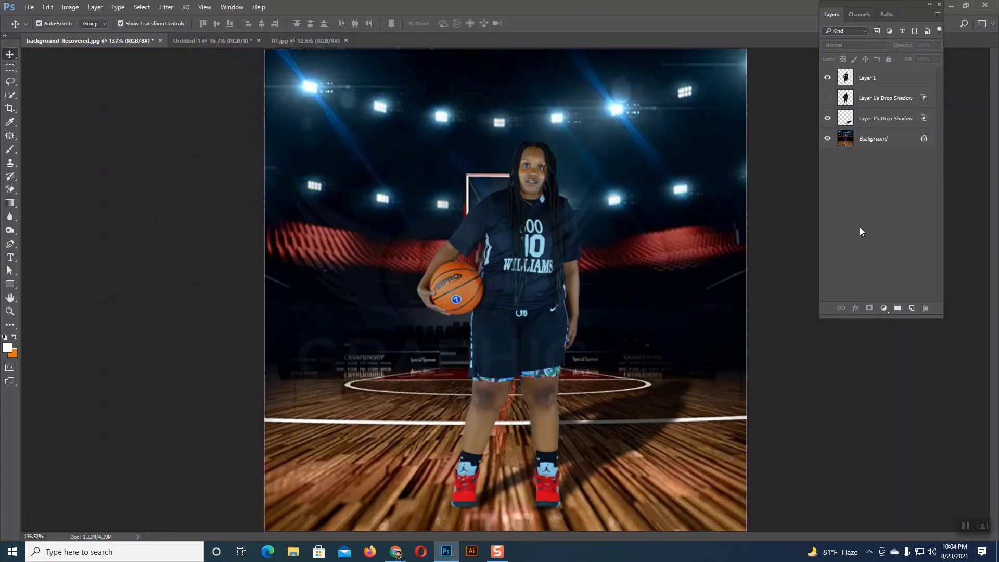